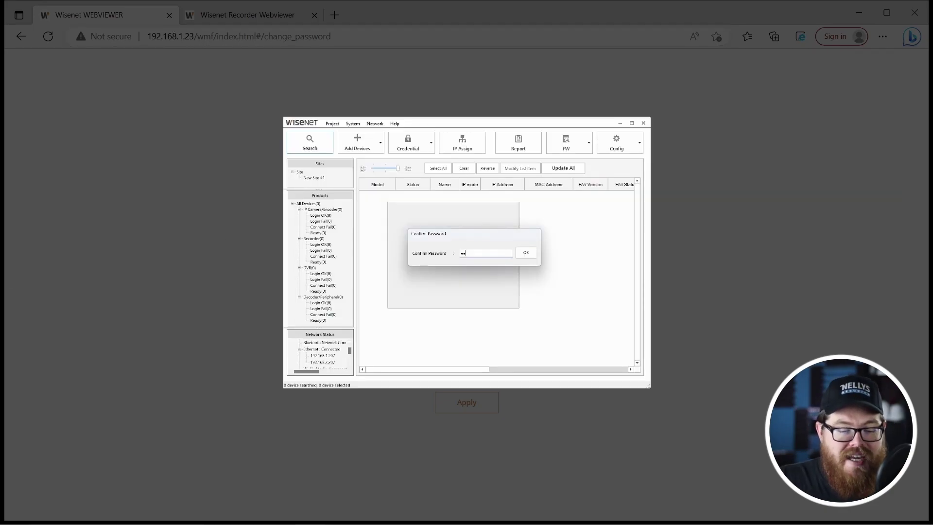
- Confirm the camera login password so ANE-L7012R shows Login OK
key(Return)
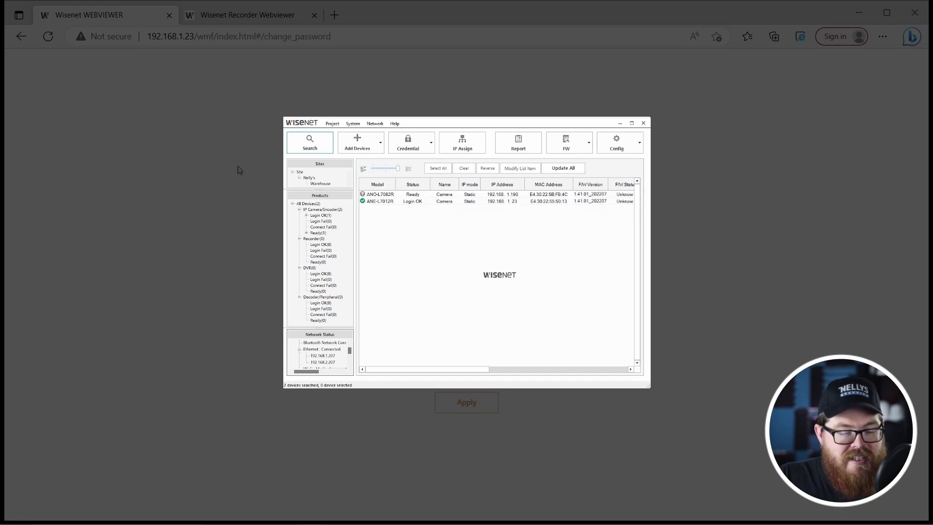
- Select the ANE-L7012R camera, then apply and confirm the new administrator password
click(517, 203)
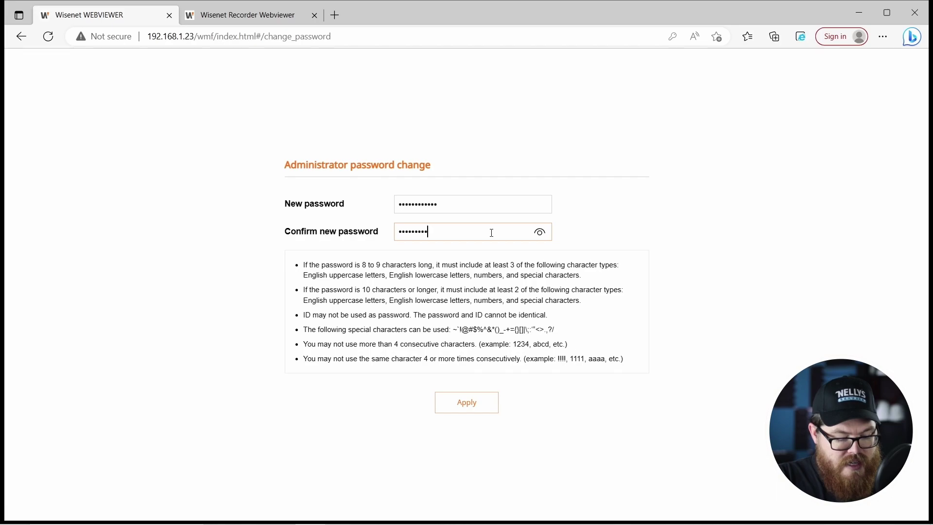
click(462, 409)
click(434, 320)
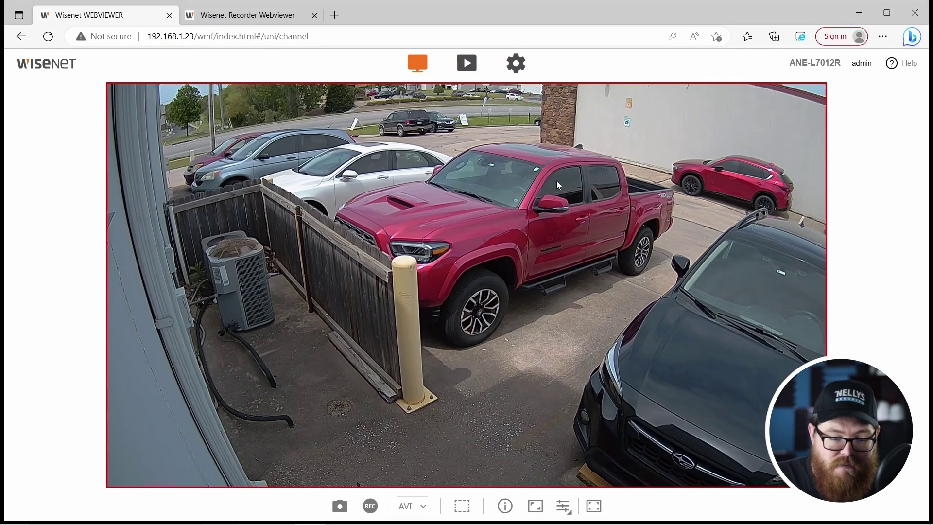
- Capture a PNG snapshot of the live view and dismiss the Downloads list
click(340, 511)
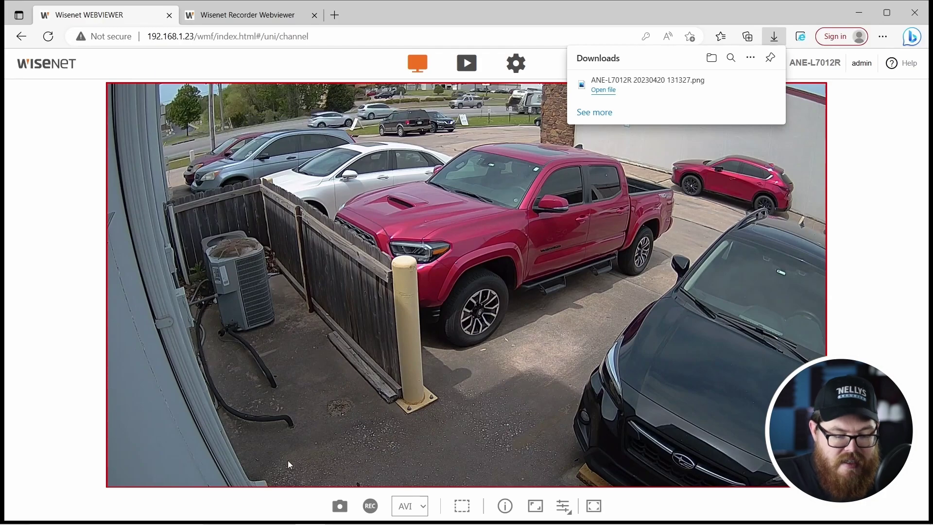
click(263, 495)
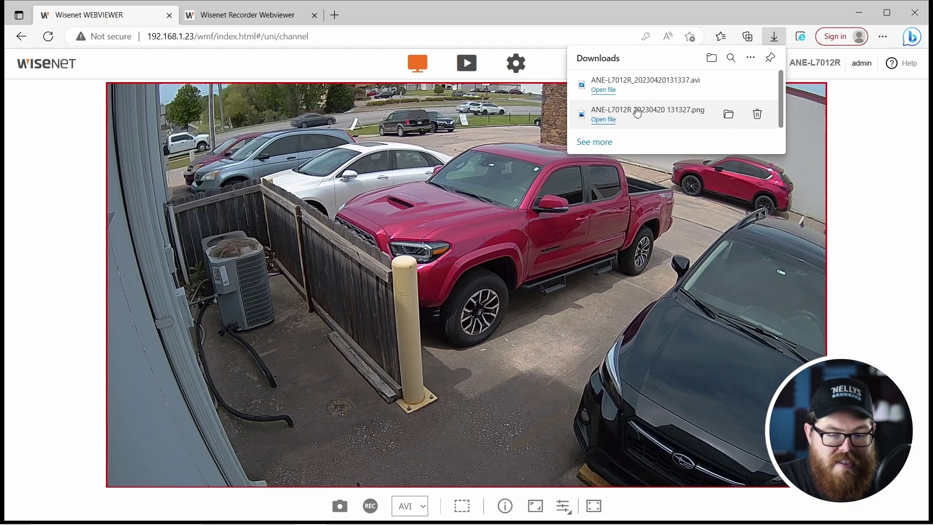
click(575, 194)
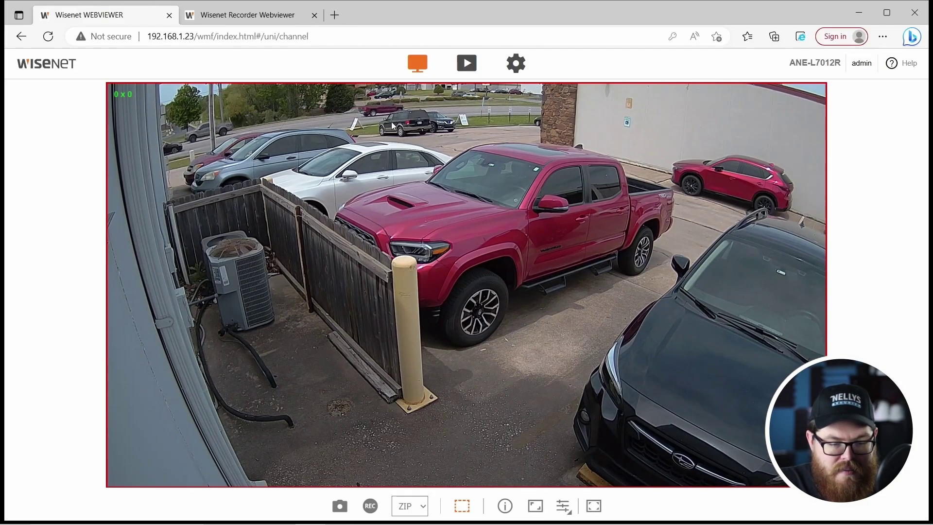
- Outline a region around the distant dark SUV, turn it off, and show stream Status
drag(380, 114, 439, 147)
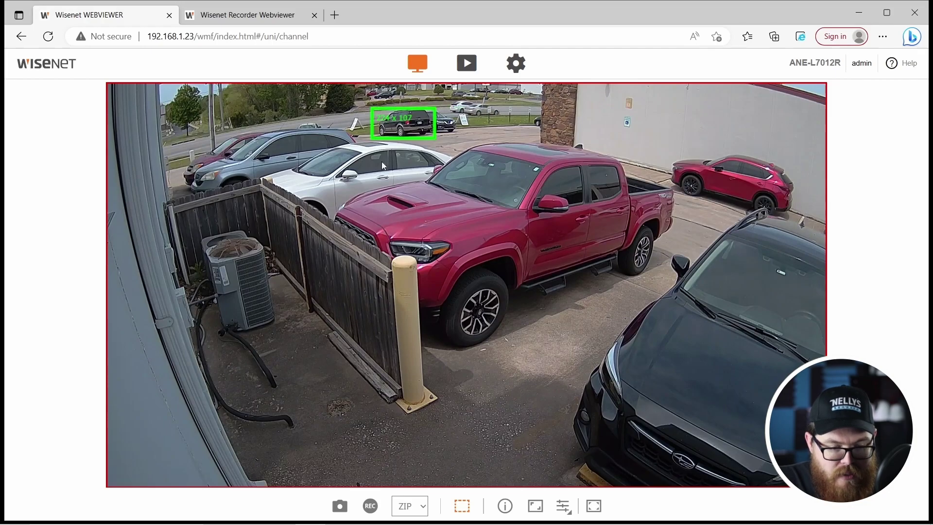
click(460, 507)
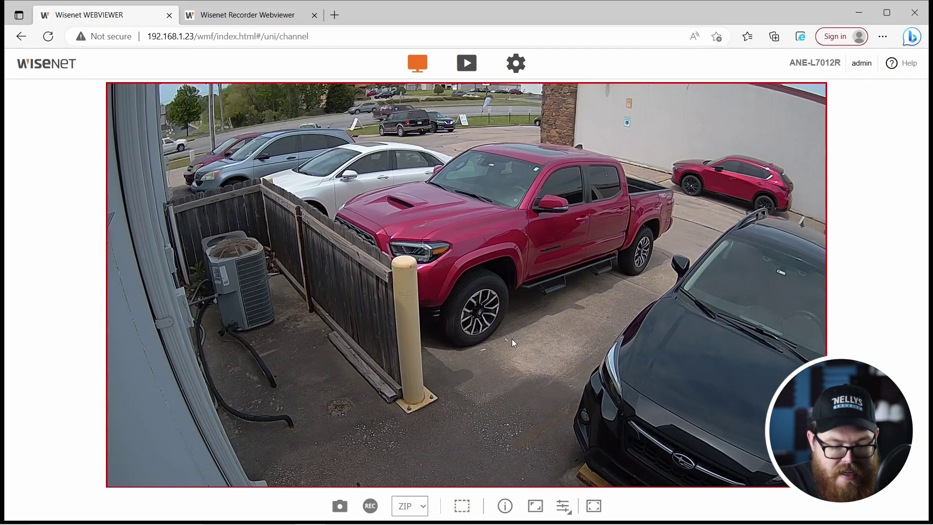
click(504, 500)
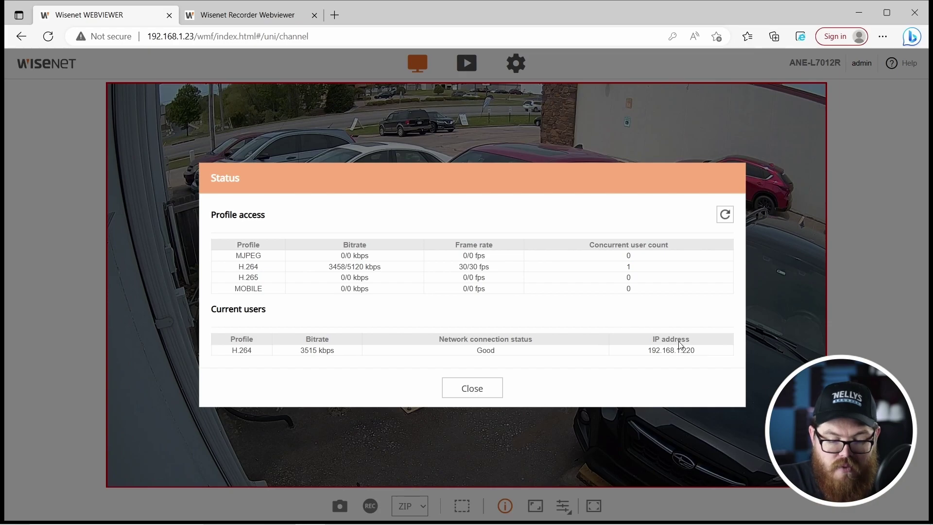
- Close the Status window and toggle the video to original size and back to fit
click(484, 387)
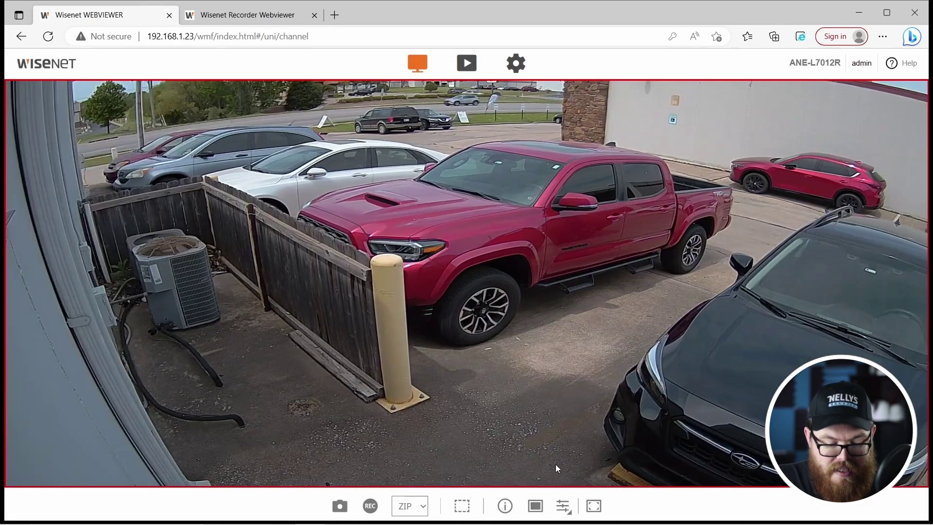
click(537, 507)
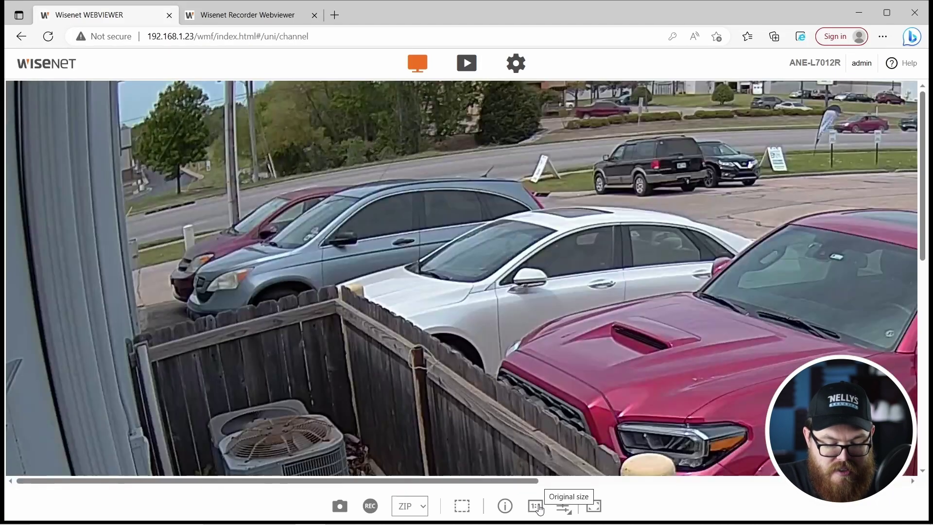
click(538, 507)
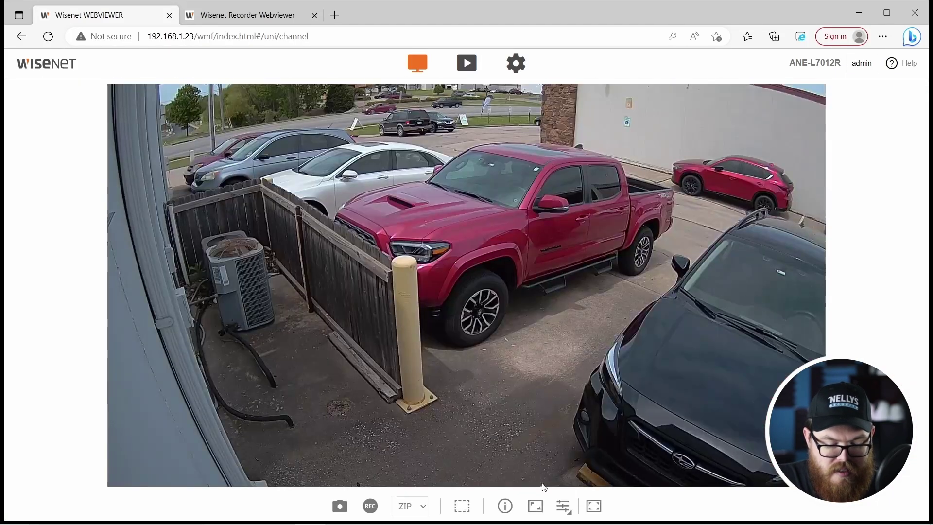
- Check the profile list in the adjustments panel, keep H.264, and hide the panel
click(564, 507)
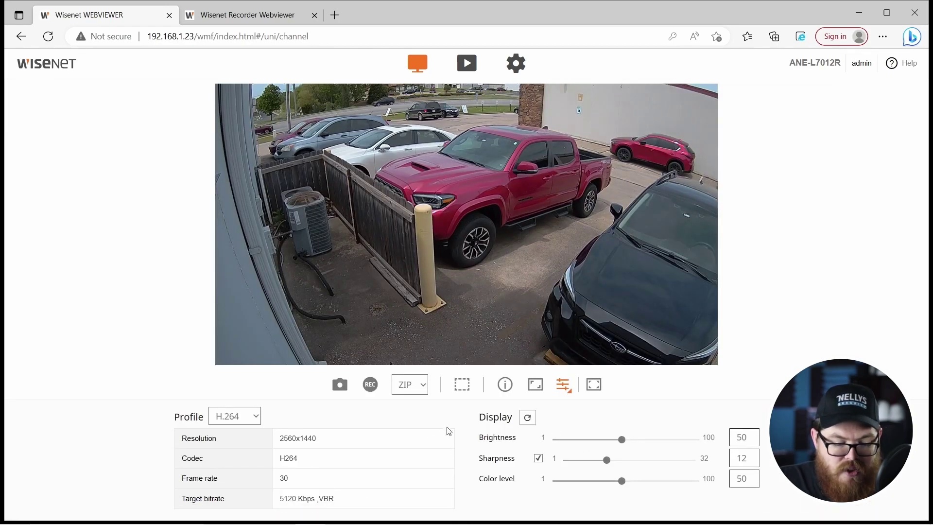
click(251, 418)
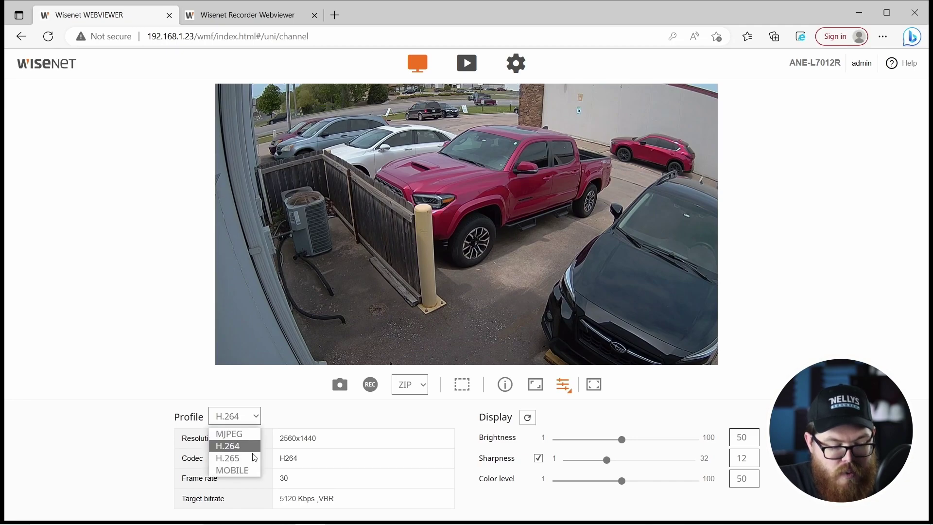
click(331, 431)
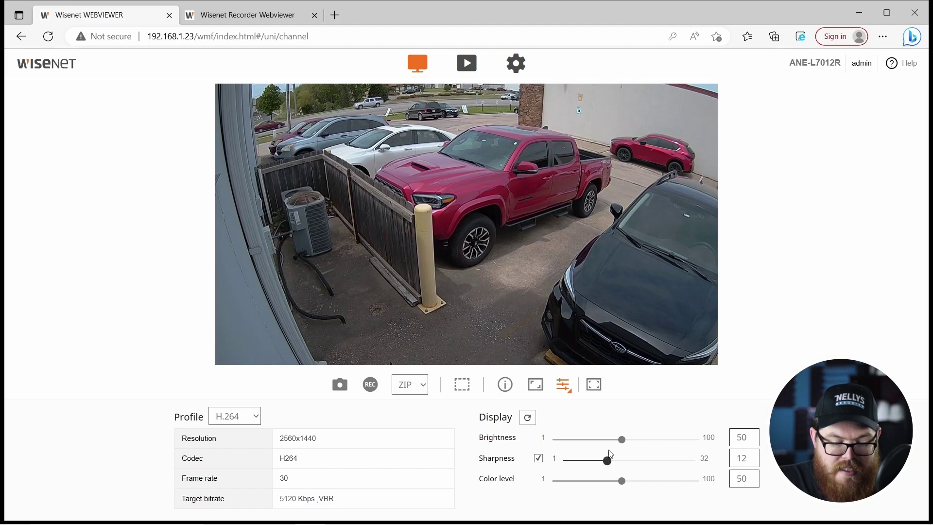
click(570, 393)
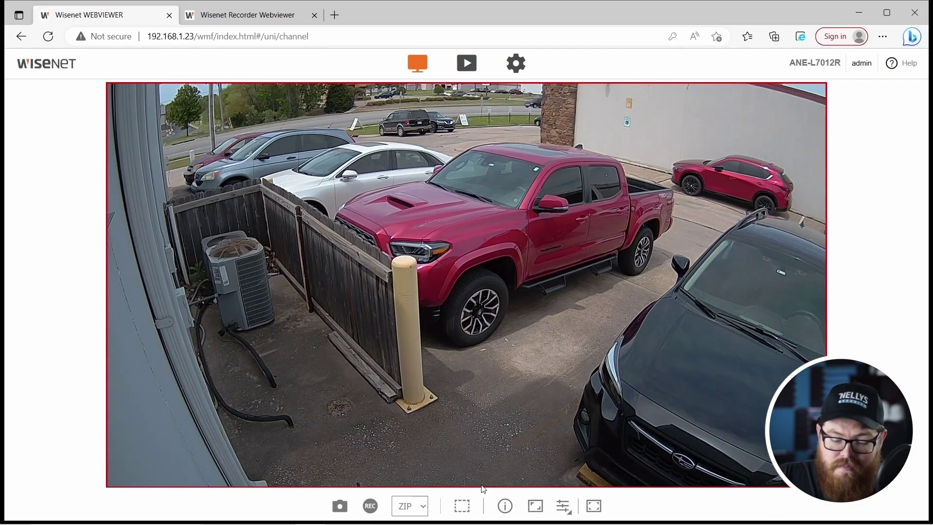
- Toggle full screen, then go to Playback and dismiss the storage device warning
click(588, 504)
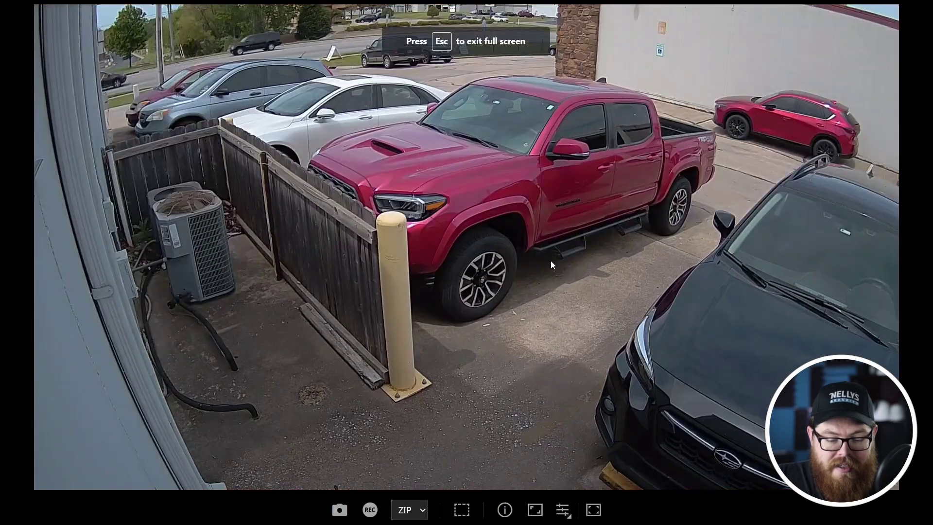
key(Escape)
click(467, 63)
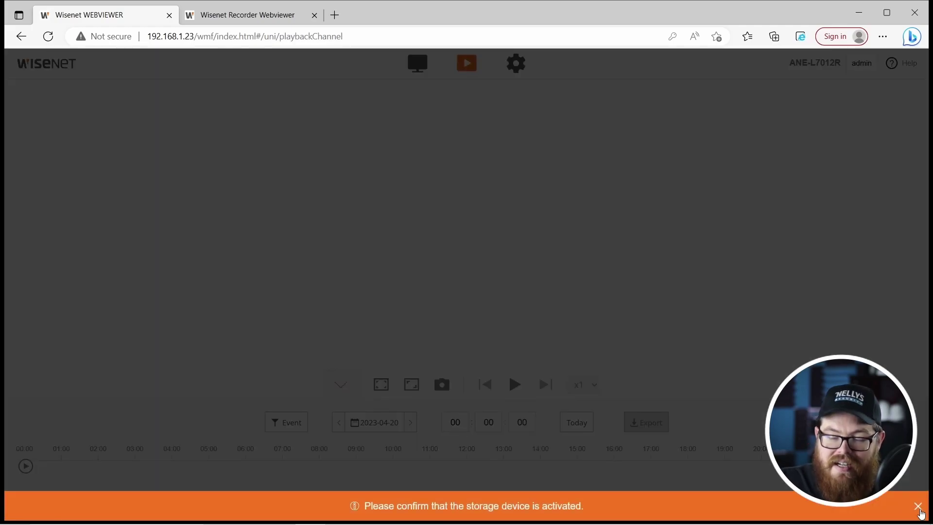
click(919, 508)
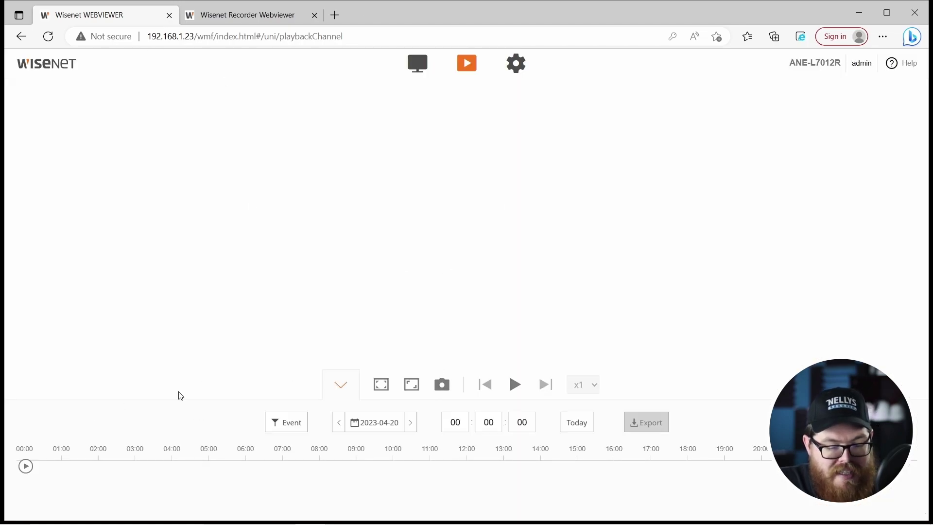
- Cancel the playback event filter, leaving it set to All
click(293, 433)
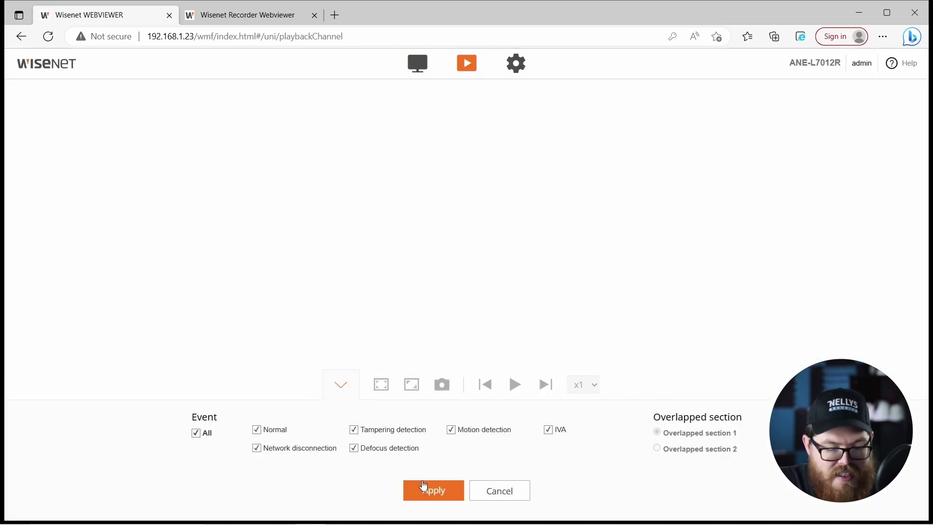
click(488, 491)
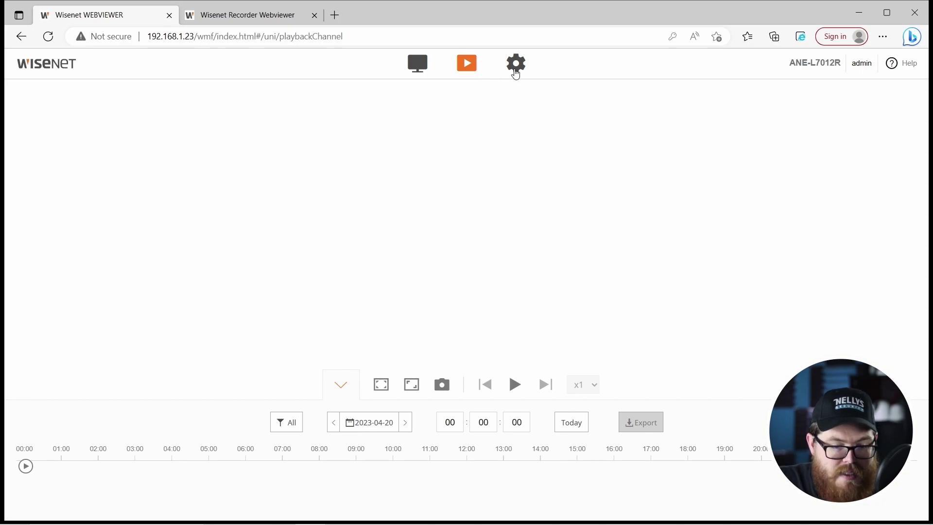
click(514, 70)
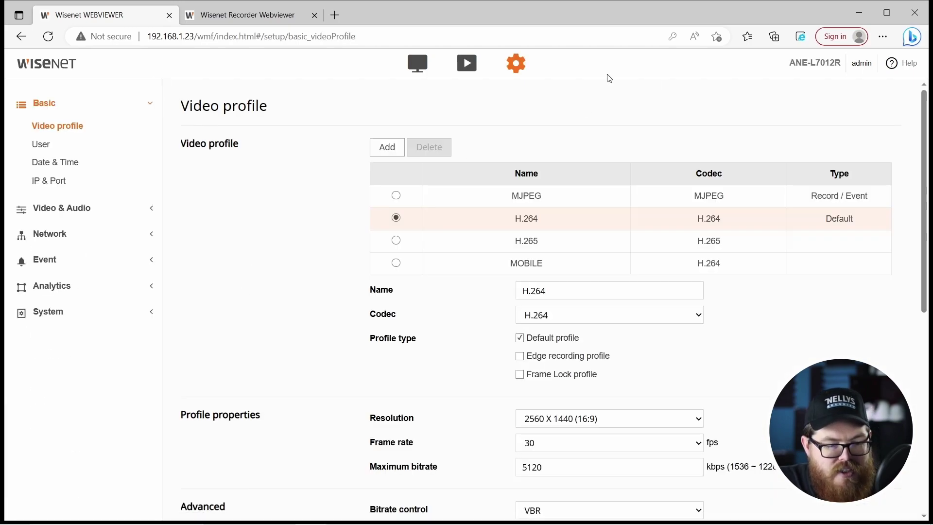
- Browse the Video & Audio, Network, Event, System and Analytics sidebar sections, then reopen Basic
click(149, 102)
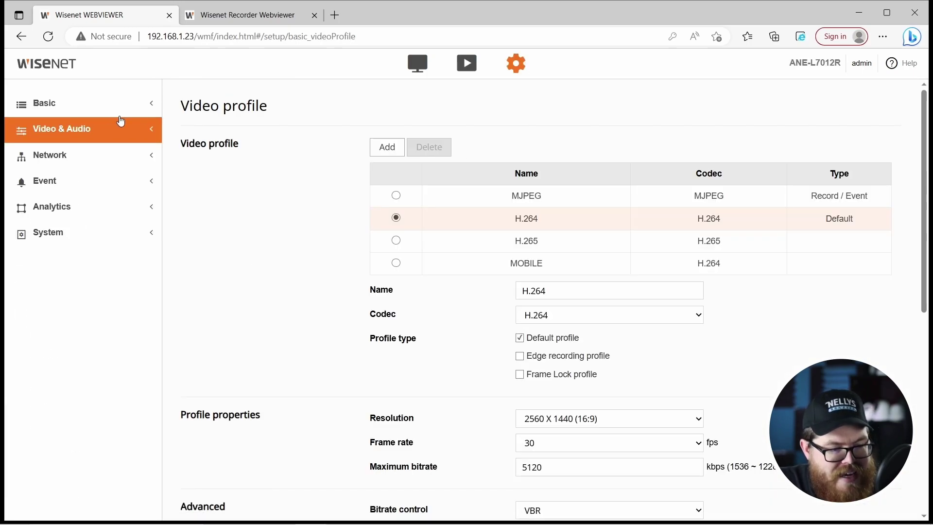
click(115, 139)
click(115, 139)
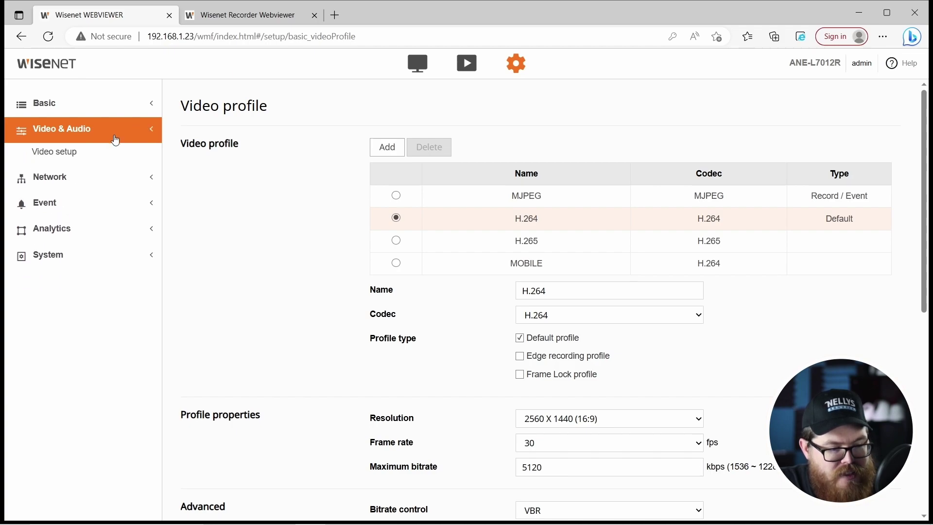
click(112, 161)
click(113, 162)
click(109, 181)
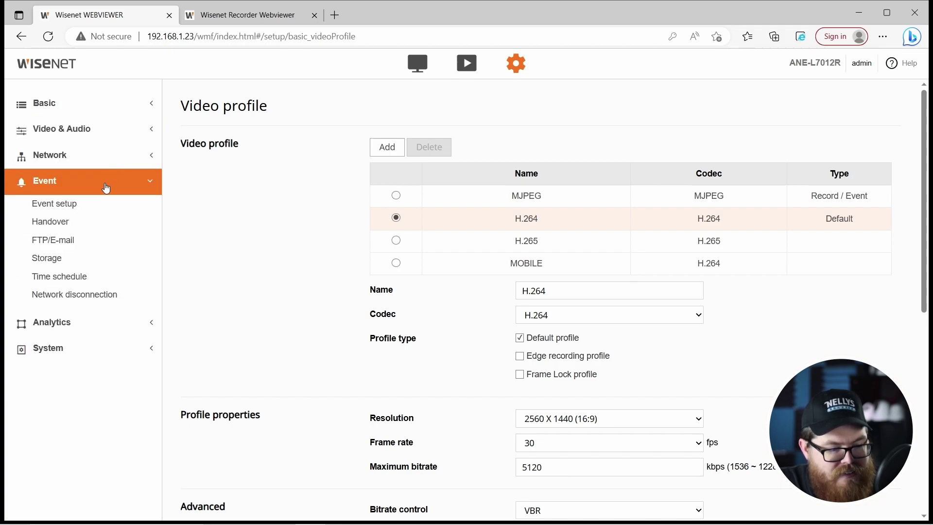
click(107, 185)
click(109, 228)
click(111, 217)
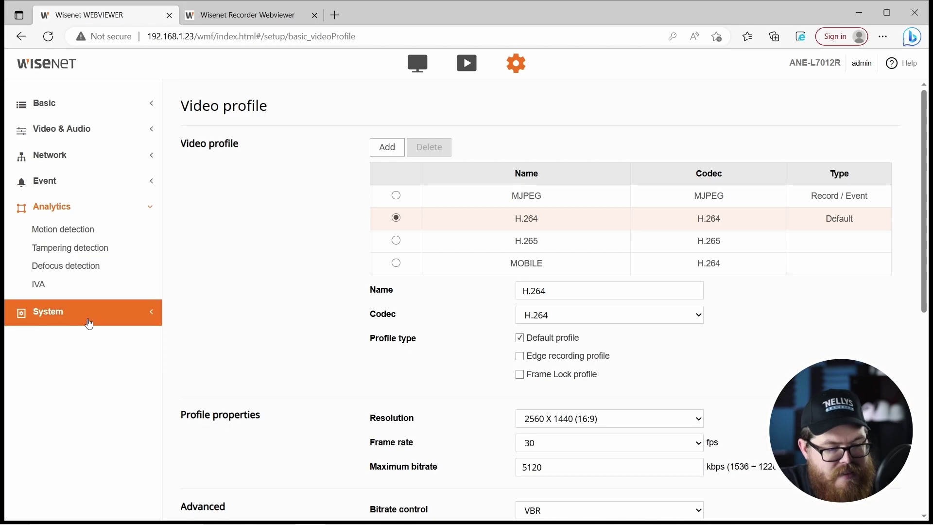
click(89, 207)
scroll(112, 156, down, 1)
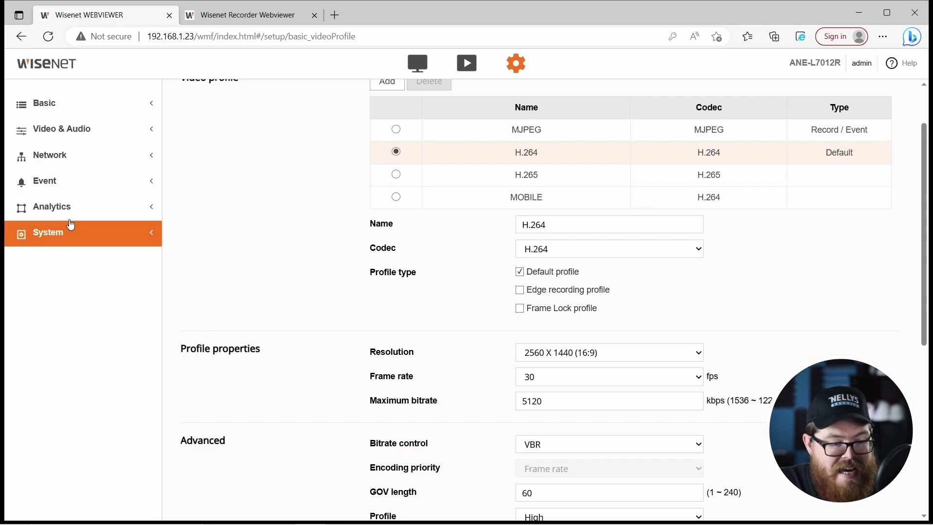
click(73, 103)
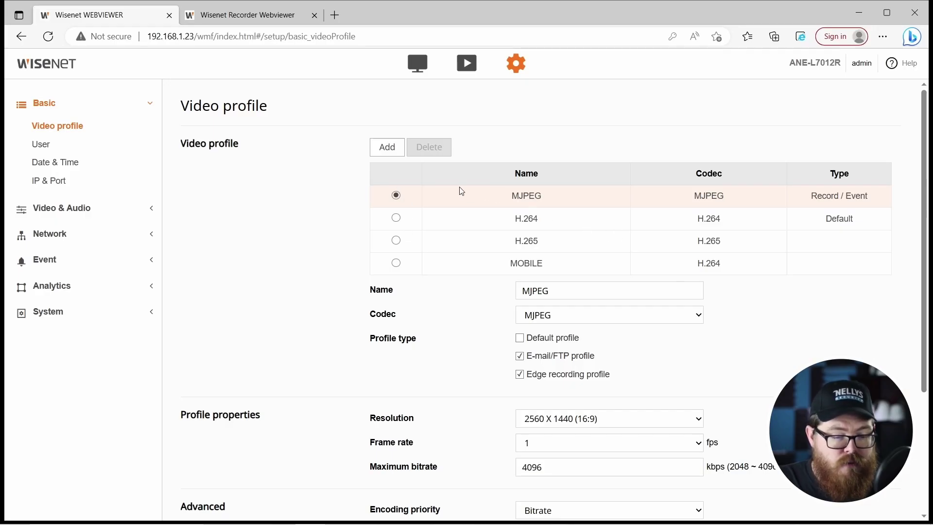
- Delete the MOBILE video profile and confirm the deletion
click(397, 196)
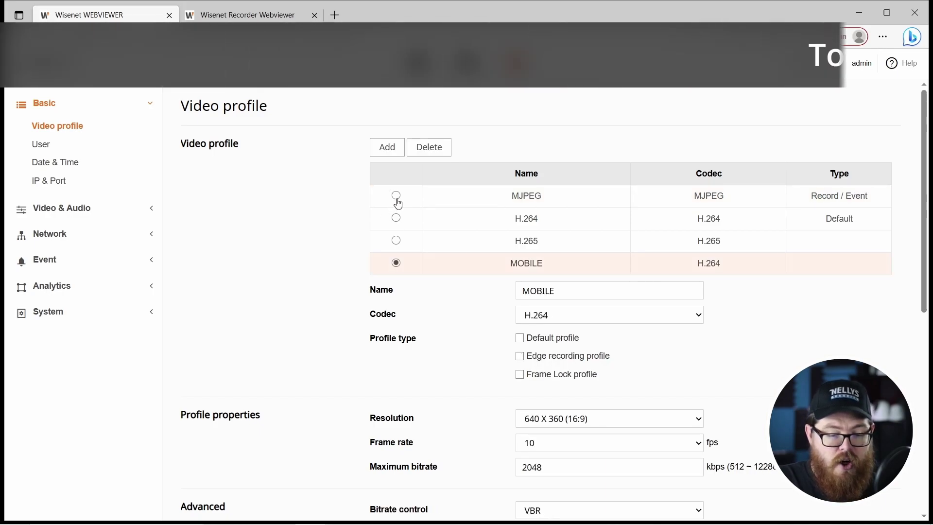
click(396, 241)
click(396, 263)
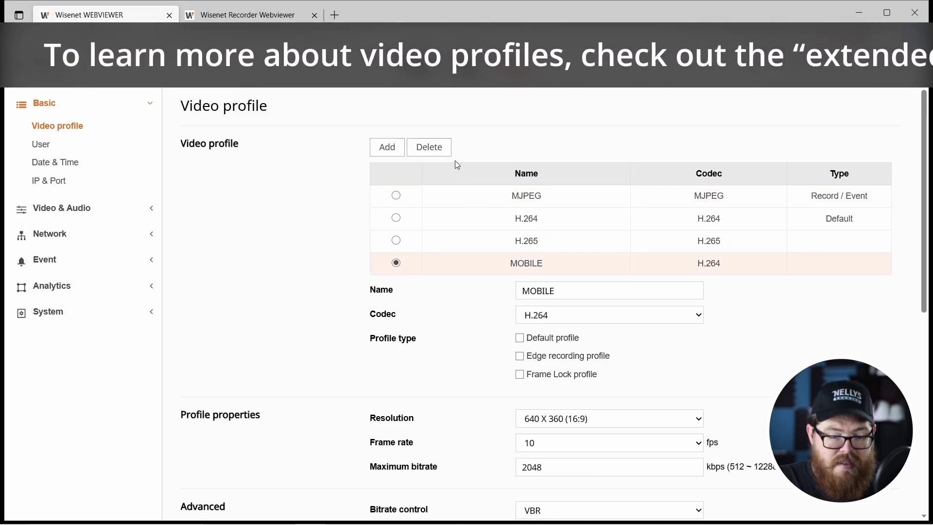
click(430, 147)
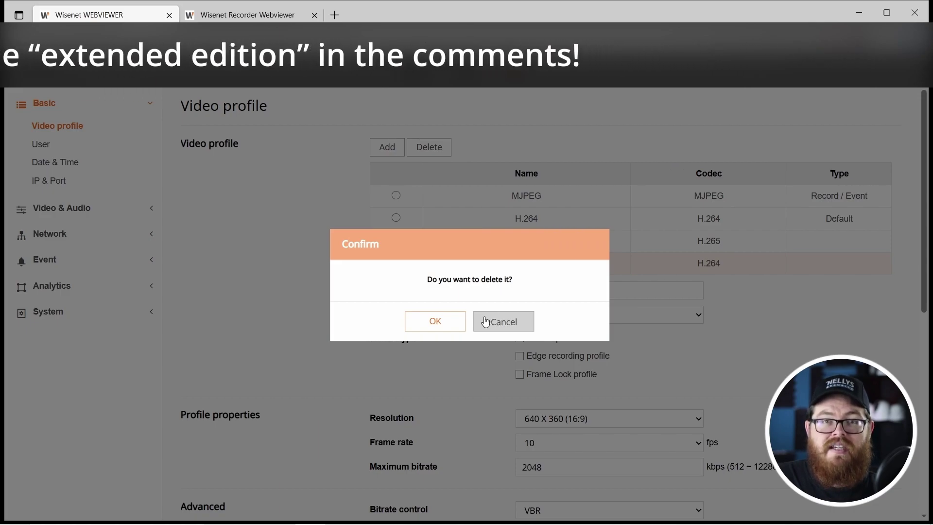
click(444, 320)
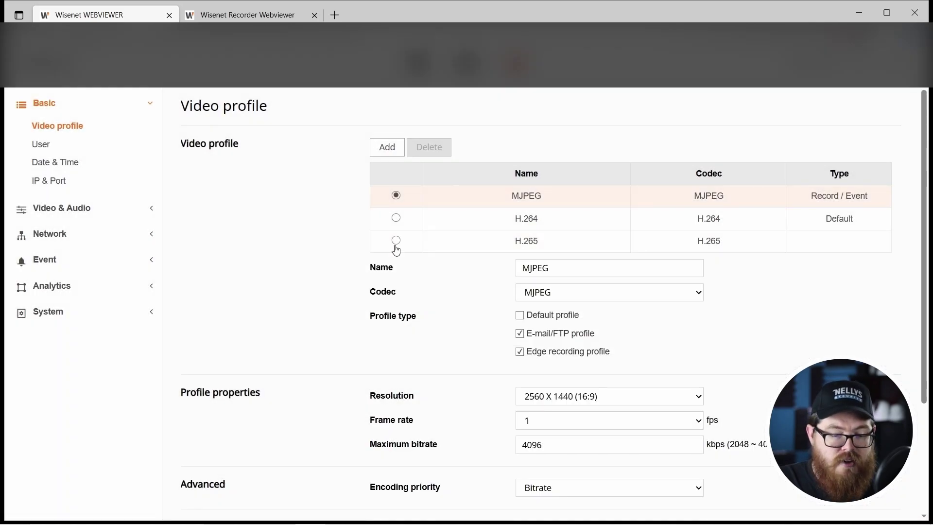
- Add a new unnamed H.264 video profile to the list
click(397, 241)
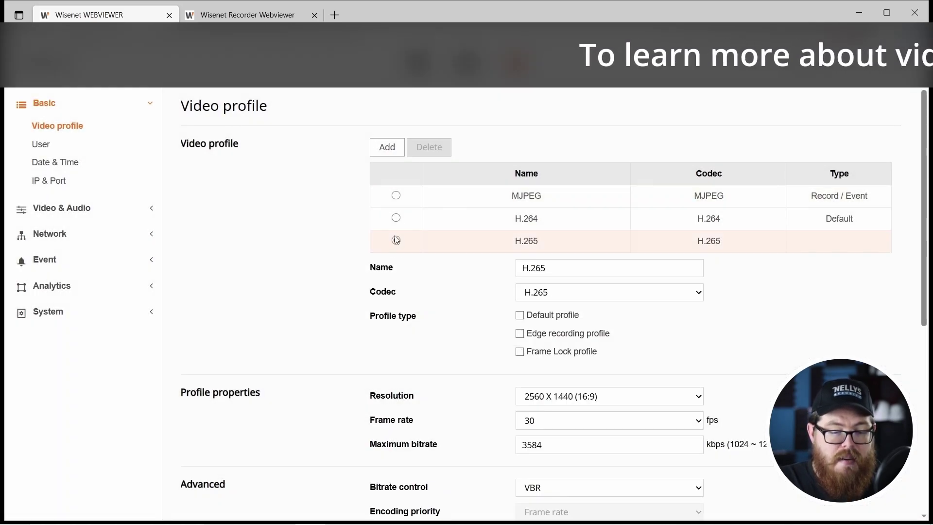
click(388, 146)
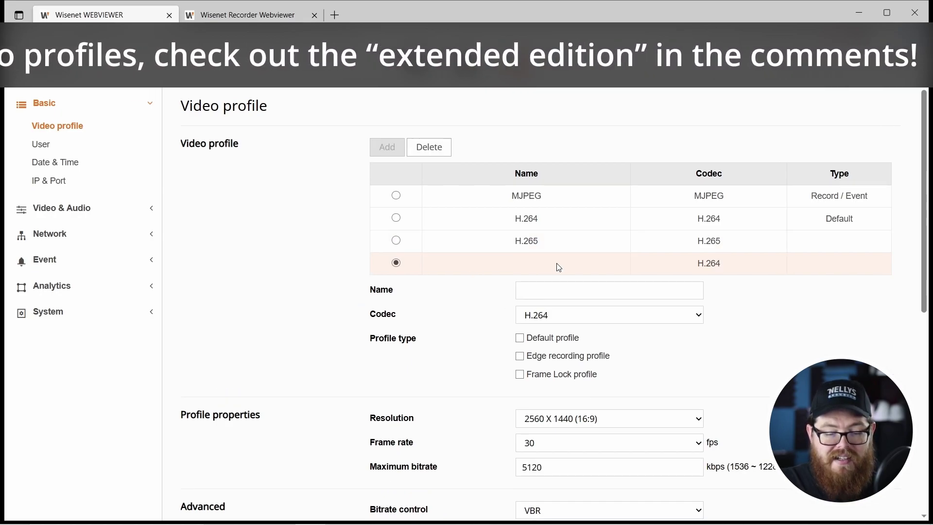
scroll(547, 292, down, 2)
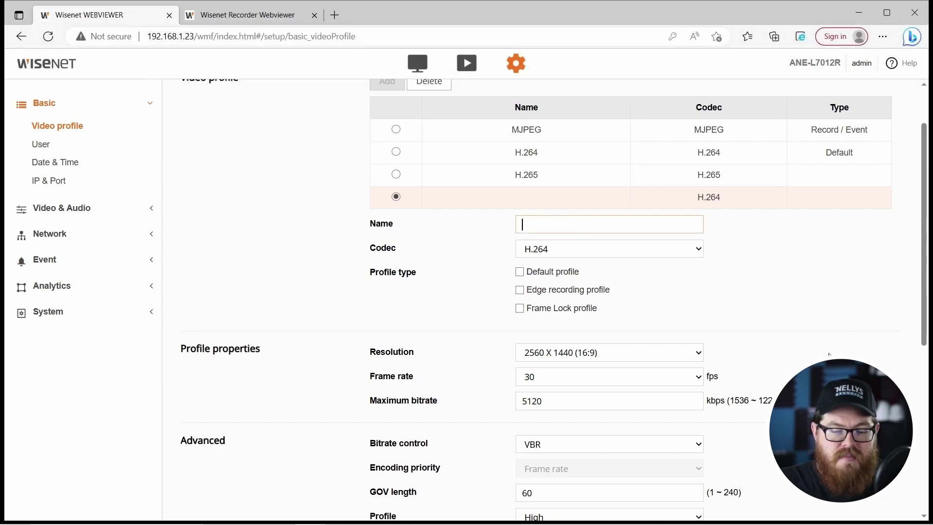
click(56, 151)
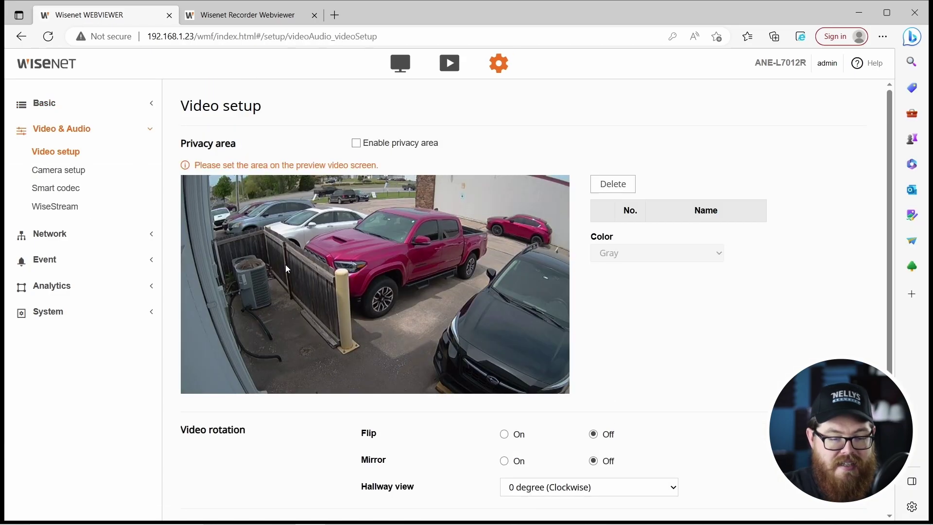
- Enable the privacy area, confirm it, and keep Gray as the mask colour
scroll(288, 269, down, 2)
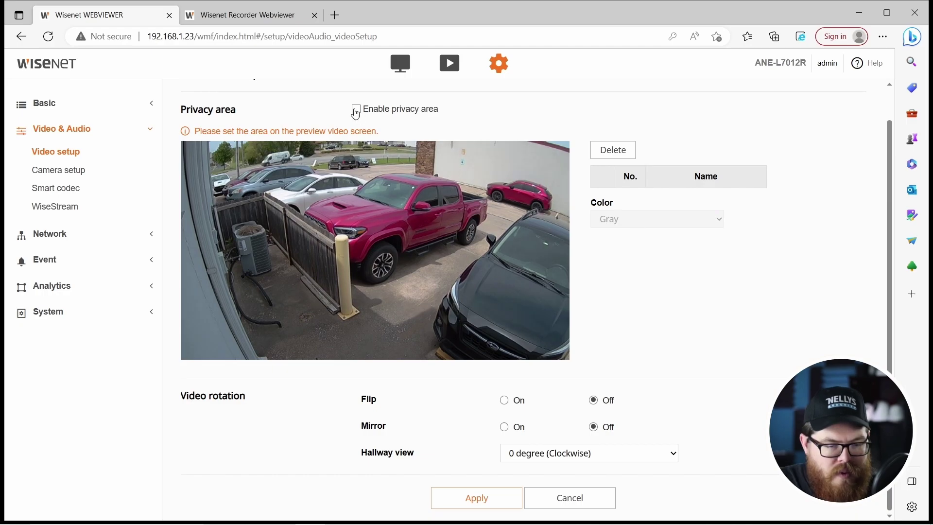
click(356, 111)
click(418, 322)
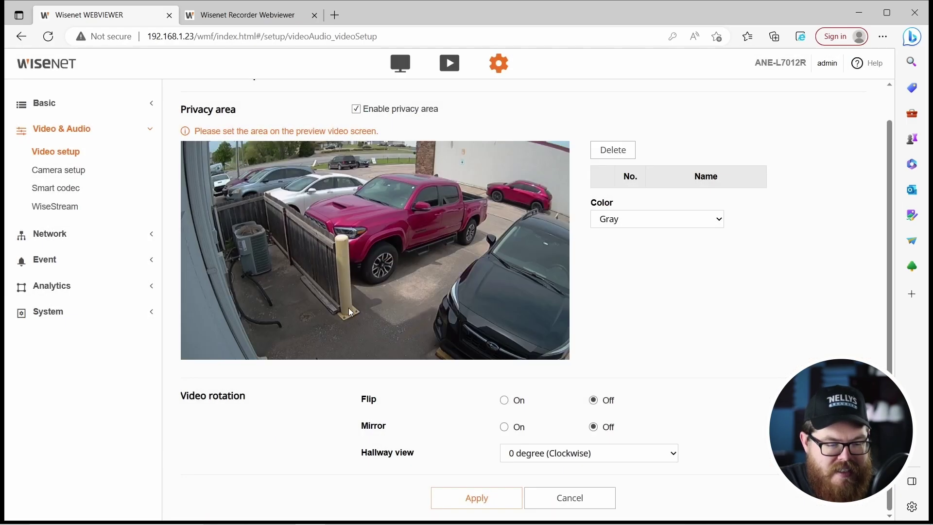
click(625, 219)
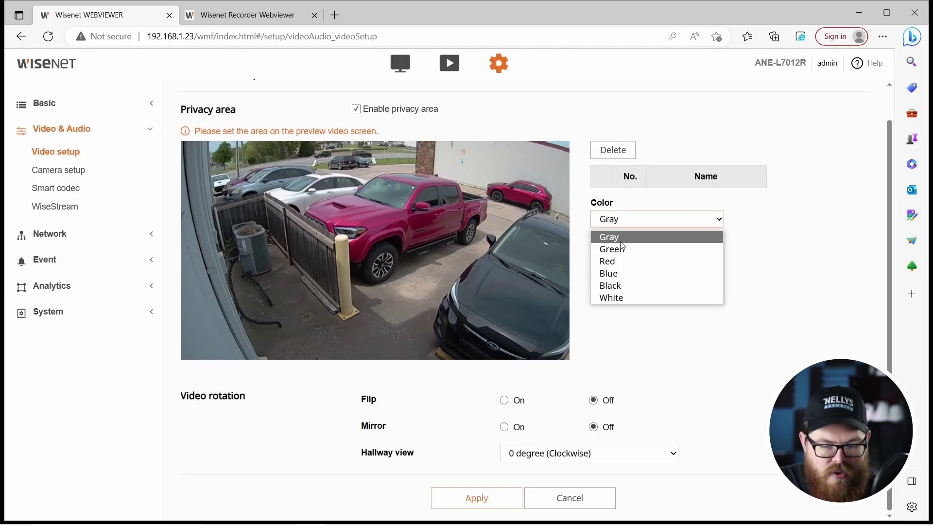
click(622, 237)
click(129, 170)
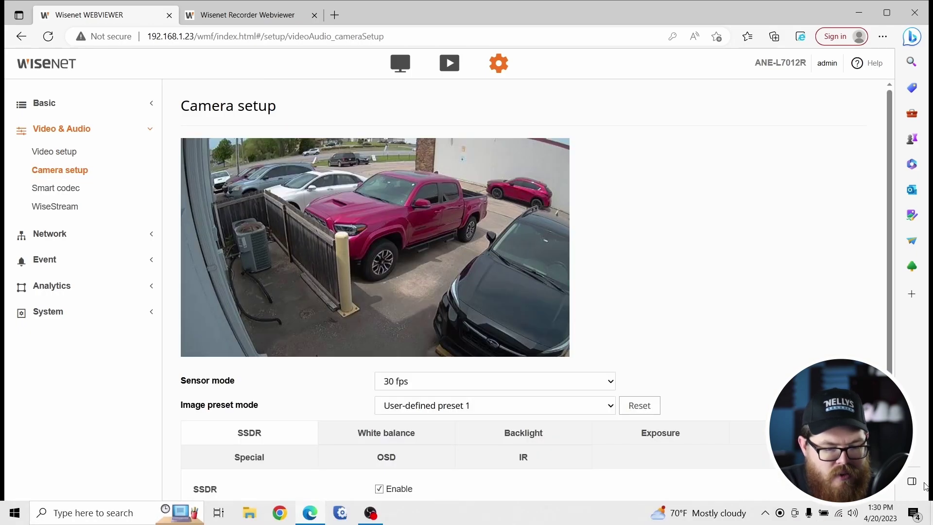
- Keep sensor mode at 30 fps and image preset at User-defined preset 1
scroll(552, 323, down, 3)
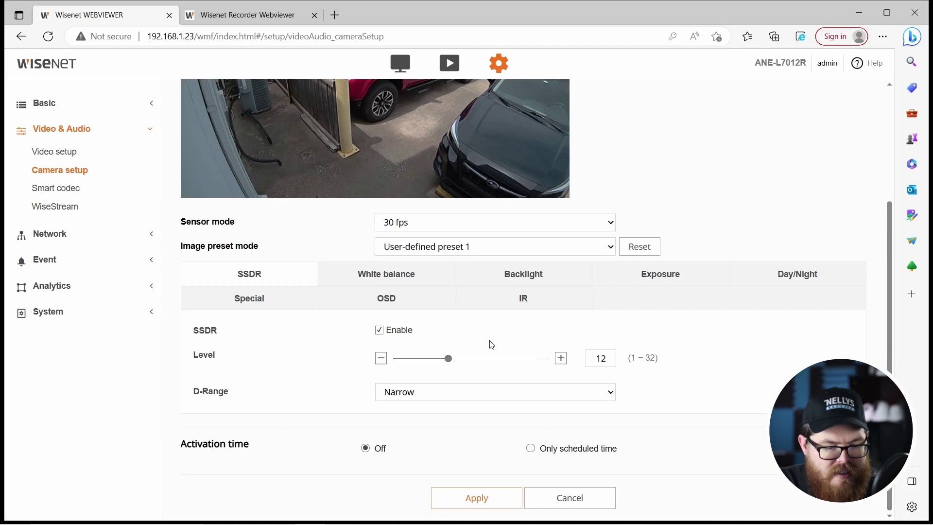
click(444, 384)
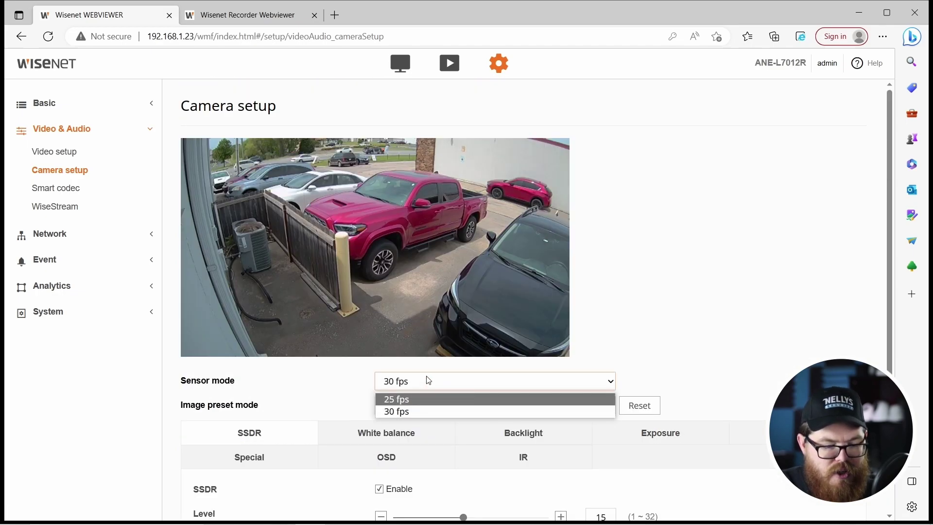
click(428, 380)
scroll(328, 372, down, 1)
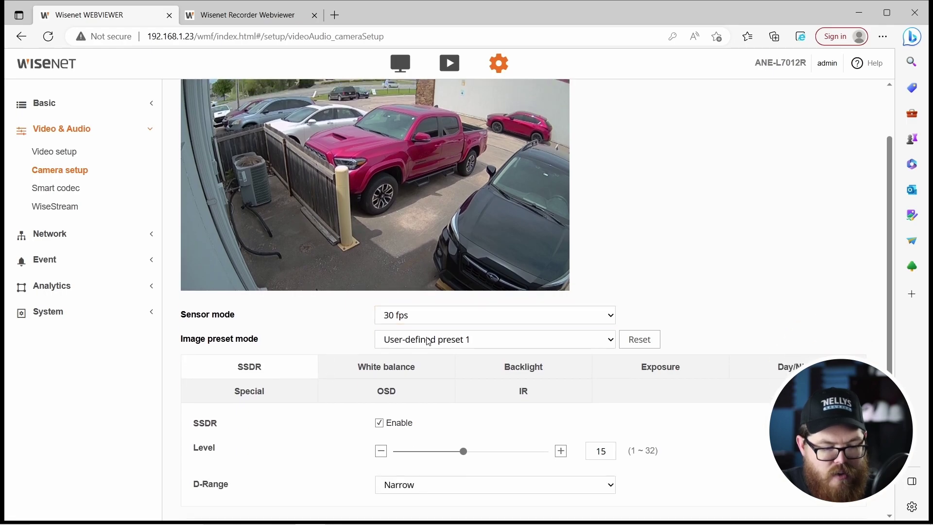
click(429, 342)
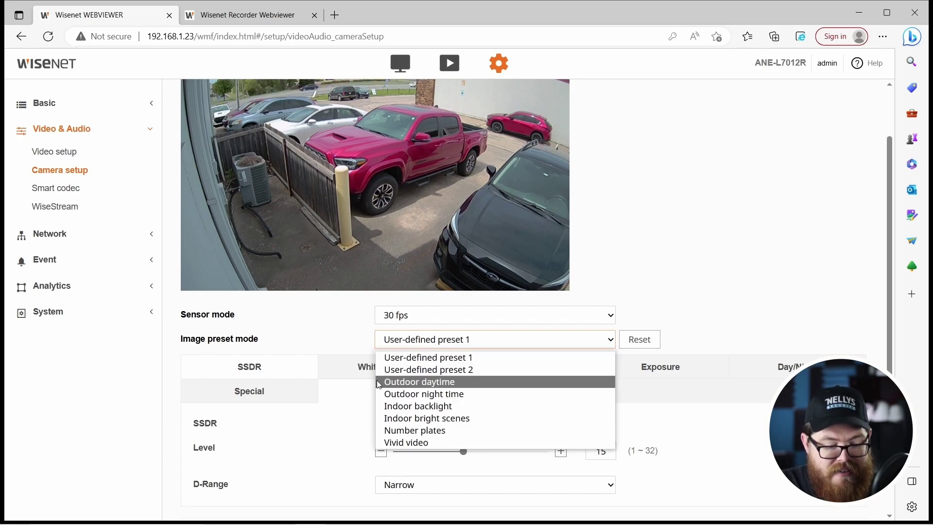
click(309, 326)
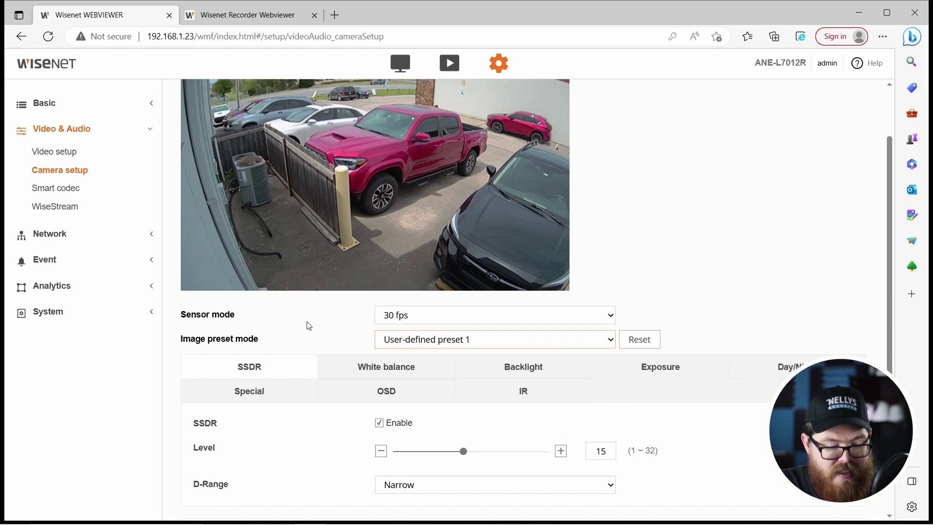
- Review the SSDR, White balance, Backlight, Day/Night and Special settings down to the OSD options
click(414, 371)
scroll(293, 340, down, 1)
click(294, 302)
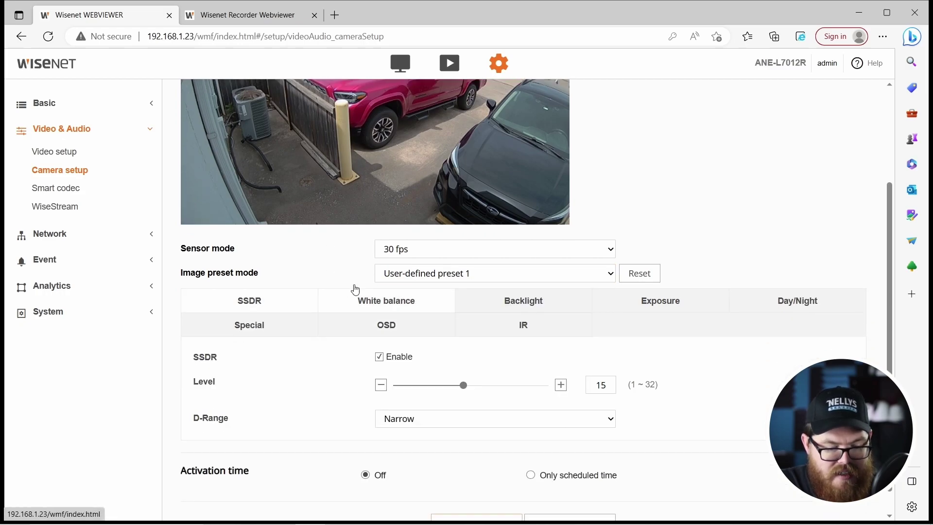
click(366, 299)
click(538, 295)
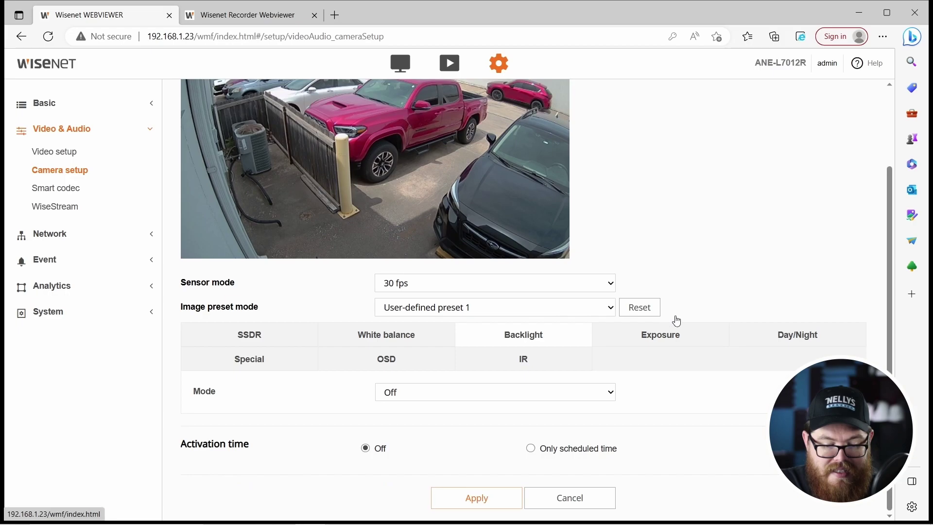
click(769, 338)
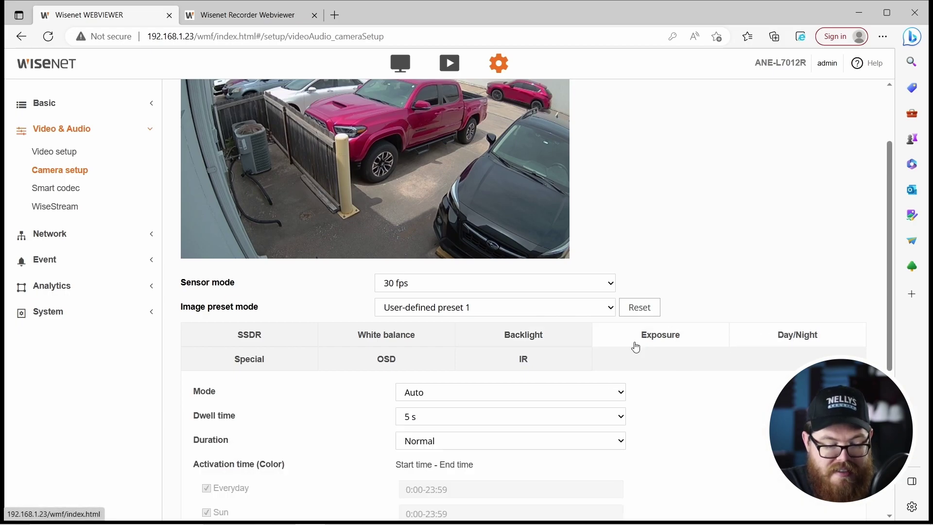
click(236, 358)
scroll(360, 399, down, 3)
scroll(294, 331, down, 1)
scroll(316, 340, up, 1)
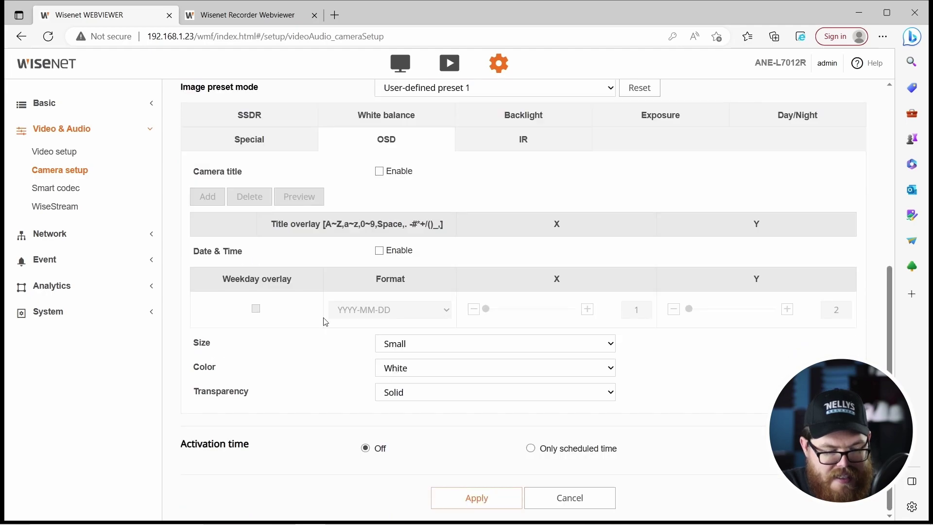
scroll(298, 360, up, 5)
scroll(293, 348, down, 5)
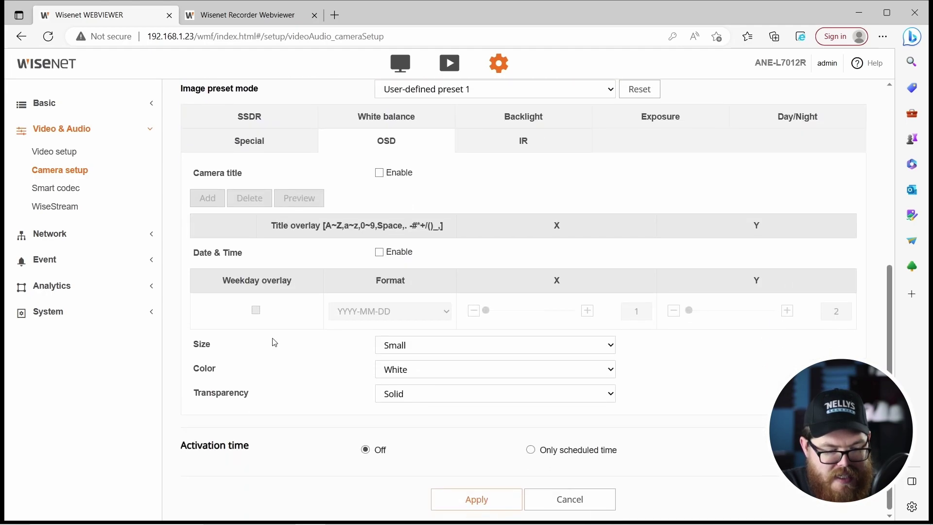
- Enable the camera title overlay and add the title 'Camera'
click(380, 173)
scroll(487, 260, up, 5)
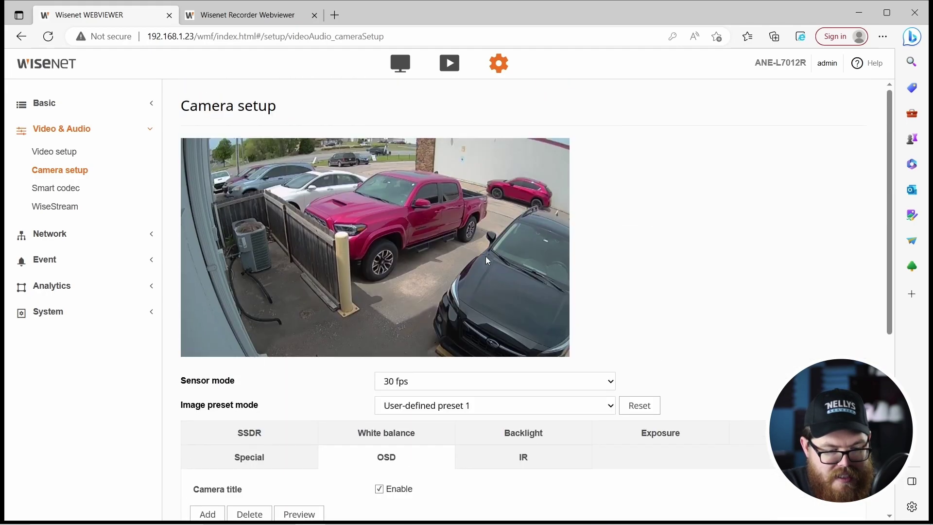
scroll(488, 261, down, 3)
click(208, 382)
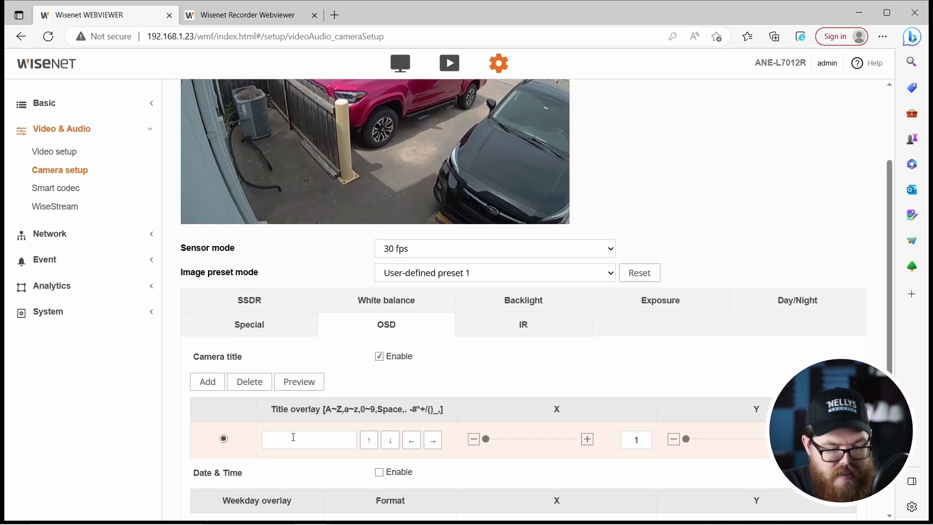
text(Camera)
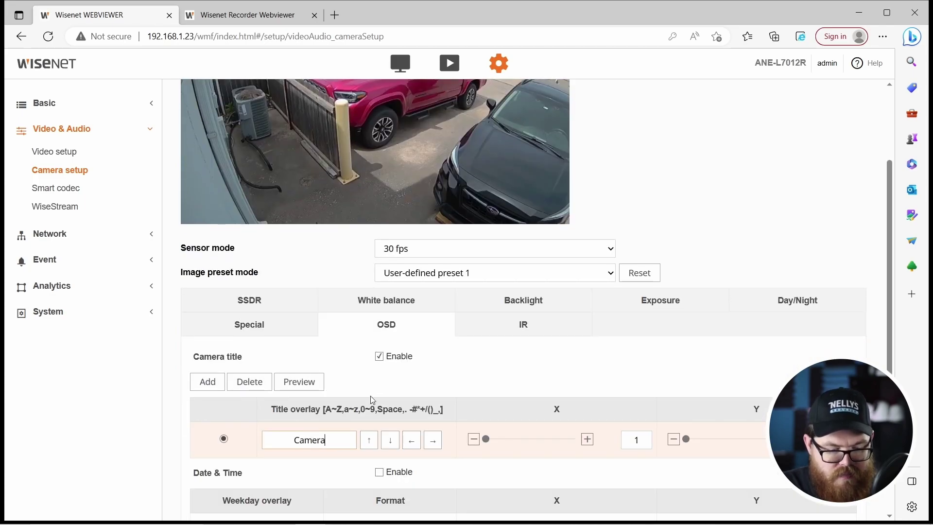
scroll(395, 356, down, 3)
scroll(458, 411, up, 6)
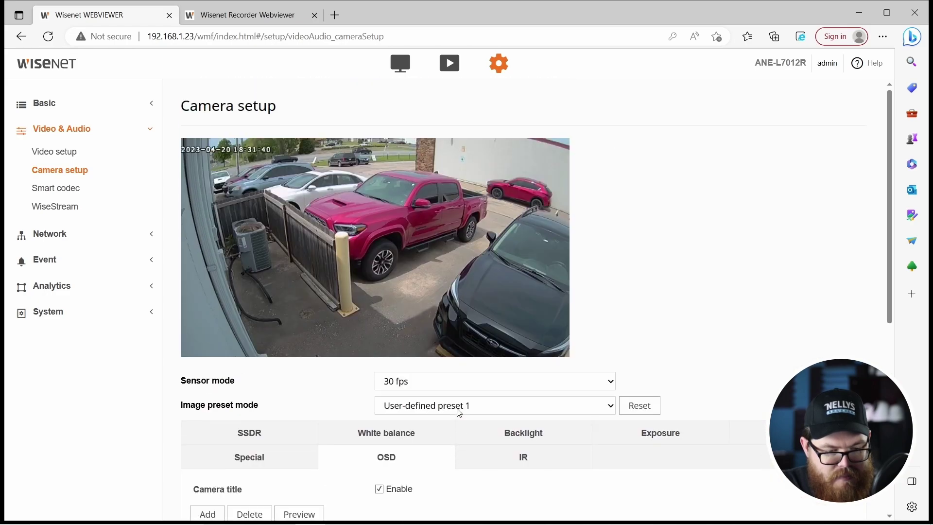
scroll(361, 212, down, 5)
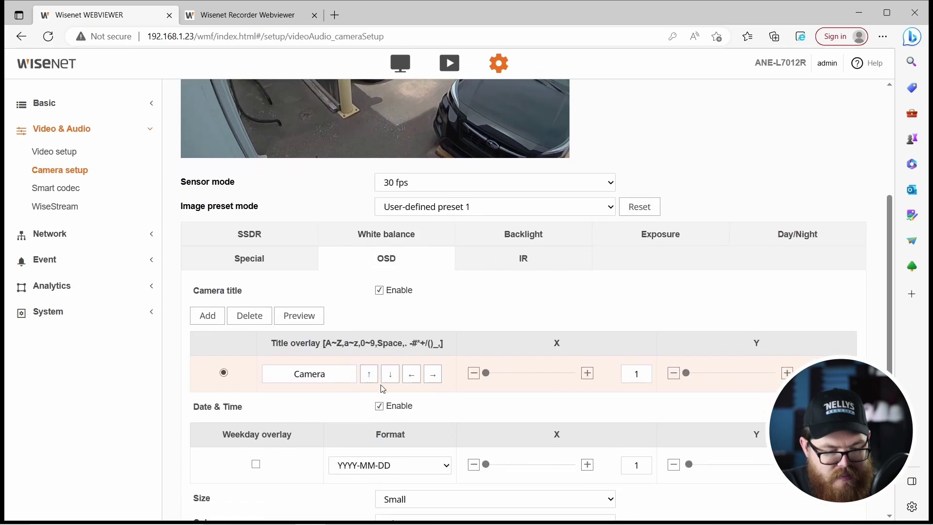
- Preview the title and date/time overlays on the video, then go to Smart codec
click(297, 317)
scroll(272, 331, up, 5)
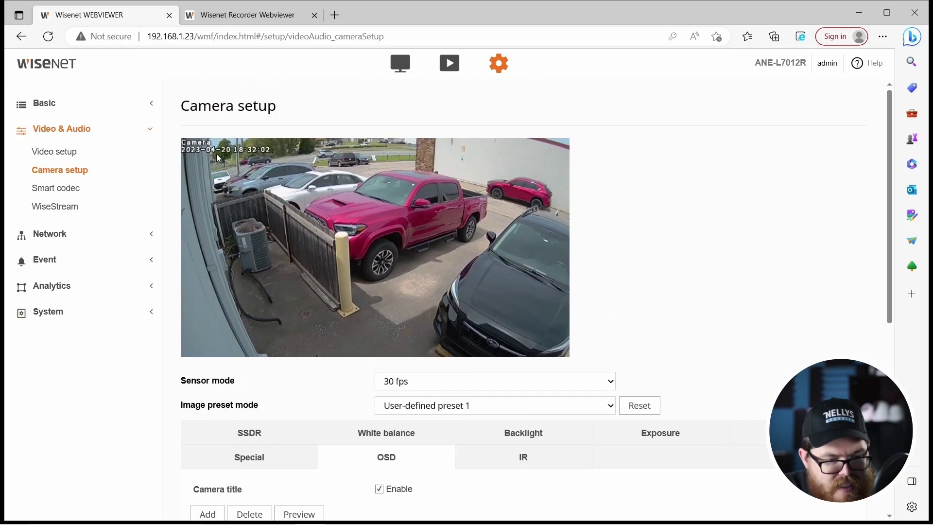
scroll(256, 344, down, 1)
scroll(256, 343, down, 4)
click(90, 188)
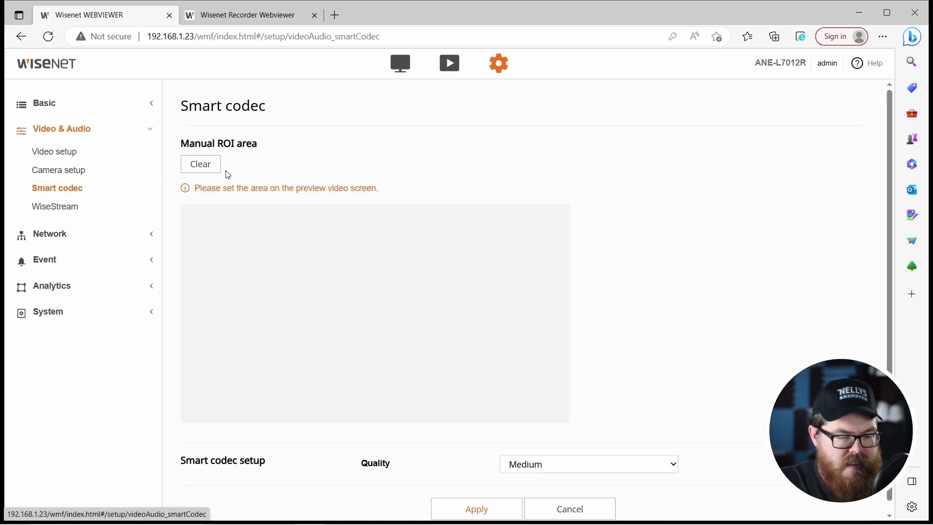
- Clear the manual ROI area and switch to the WiseStream settings
scroll(266, 246, down, 1)
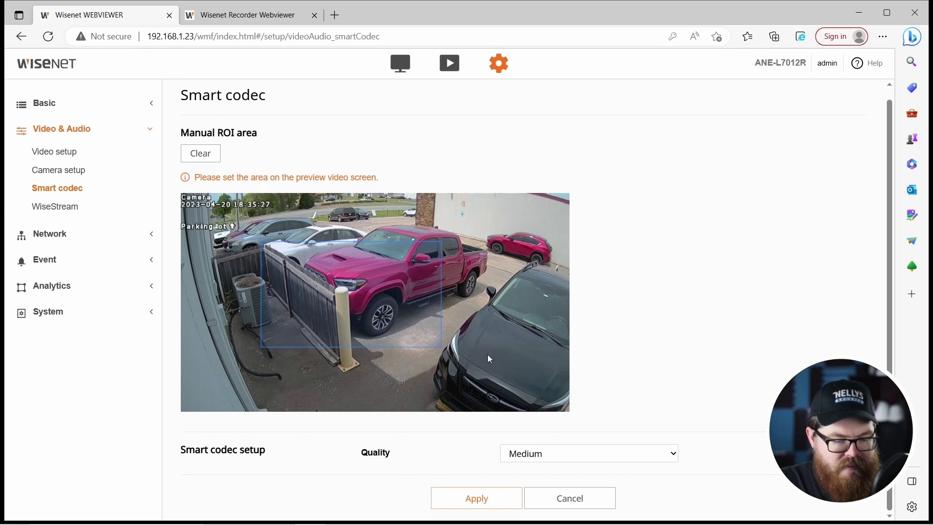
click(200, 153)
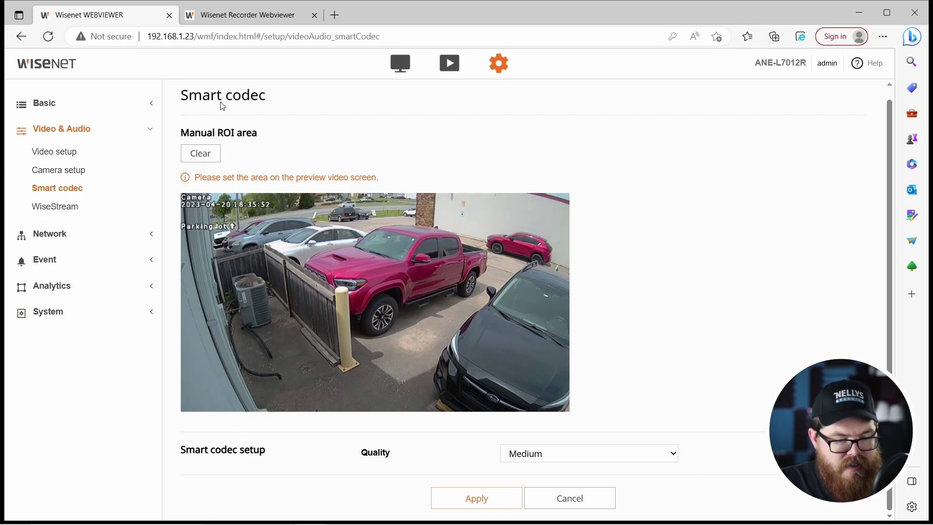
click(110, 208)
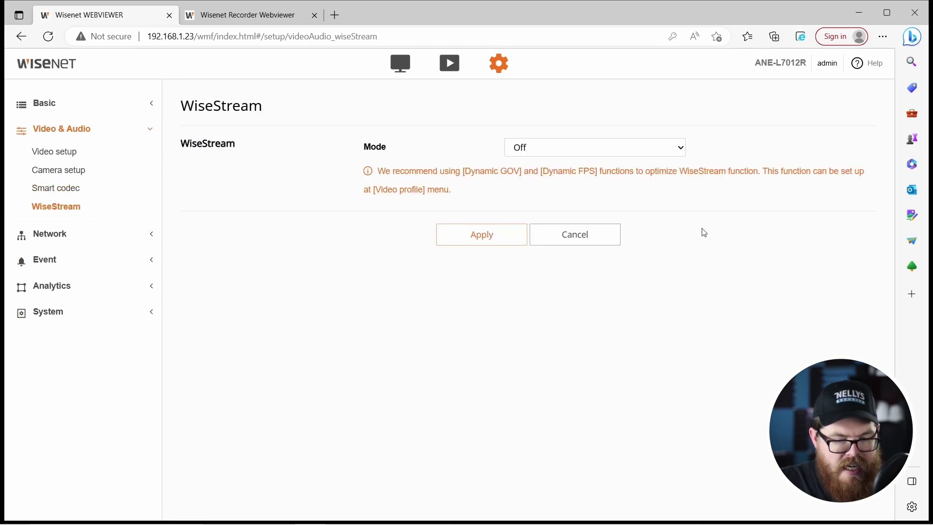
- Try WiseStream modes Low, Medium and High, then leave Mode at Off
click(600, 149)
click(592, 178)
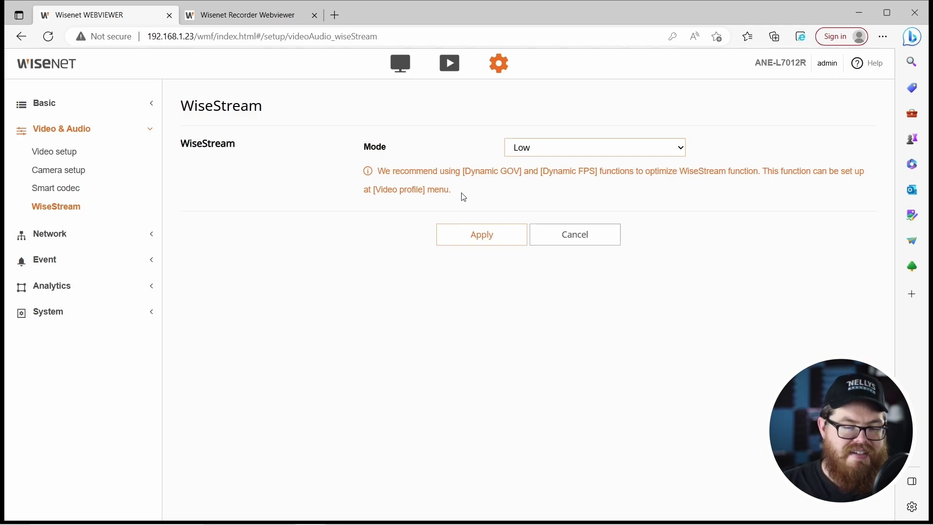
click(541, 148)
click(541, 190)
click(539, 153)
click(541, 200)
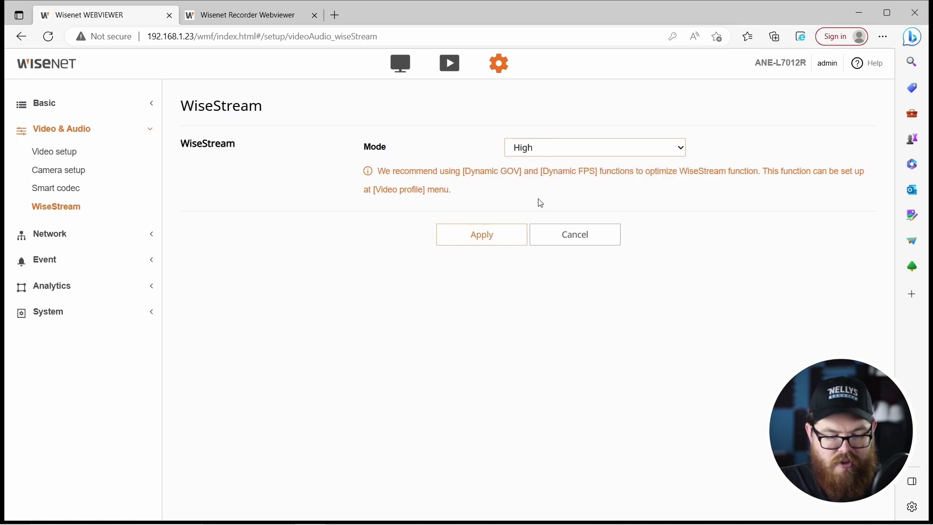
click(537, 153)
key(Escape)
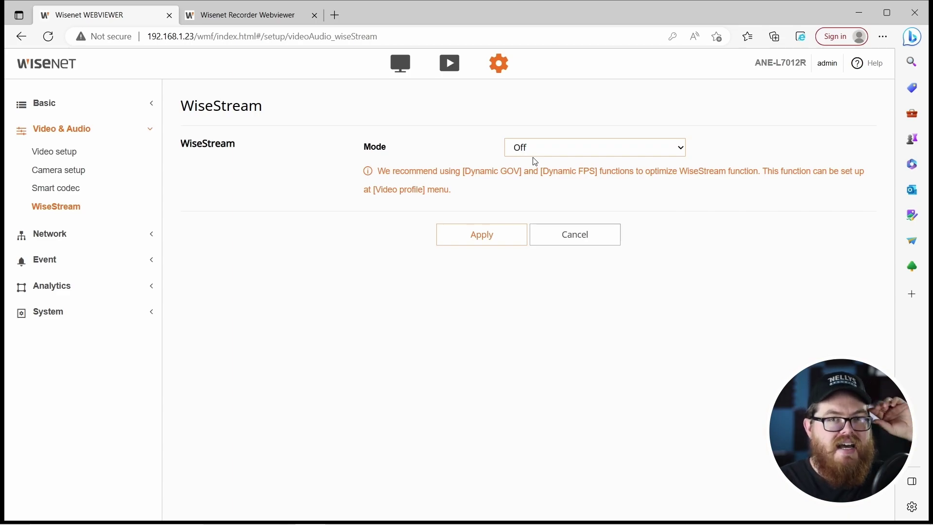
- Browse the Network pages: DDNS, IP filtering, HTTPS, QoS, SNMP and Auto IP configure
click(92, 234)
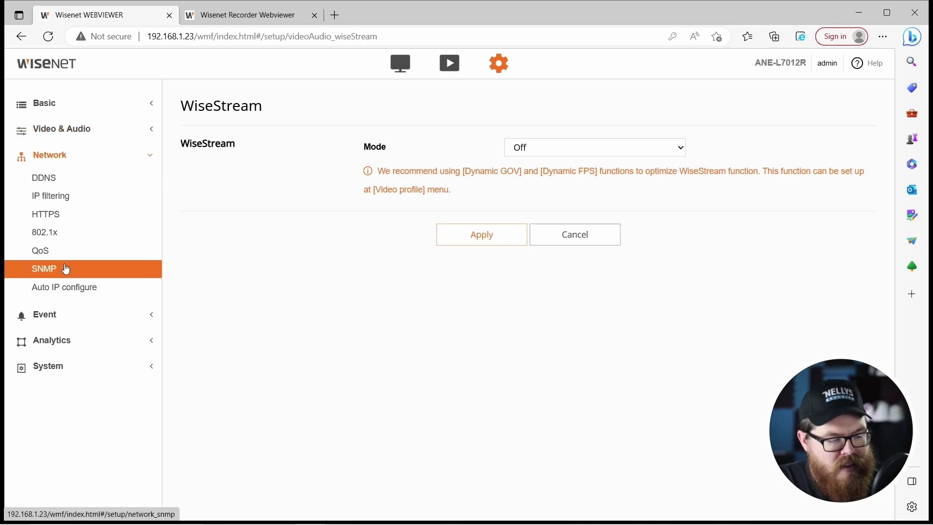
click(92, 180)
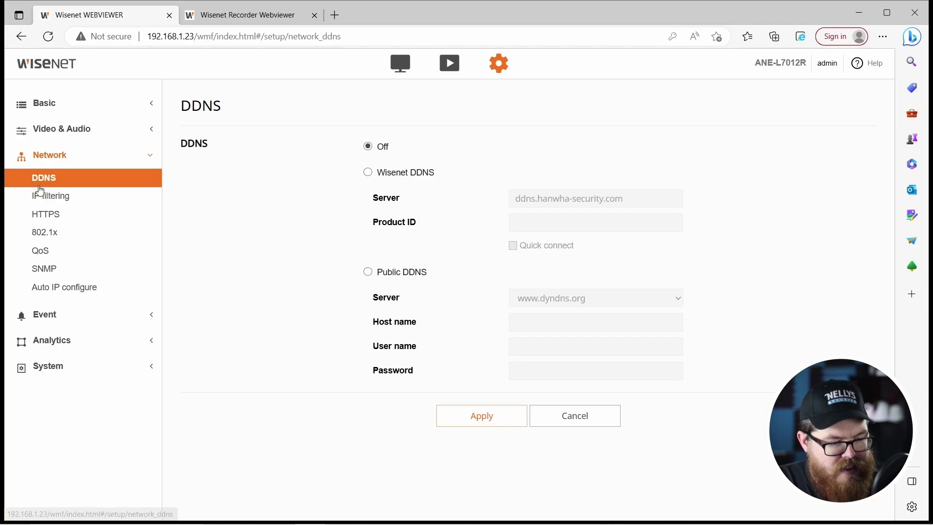
click(42, 205)
click(45, 214)
click(41, 250)
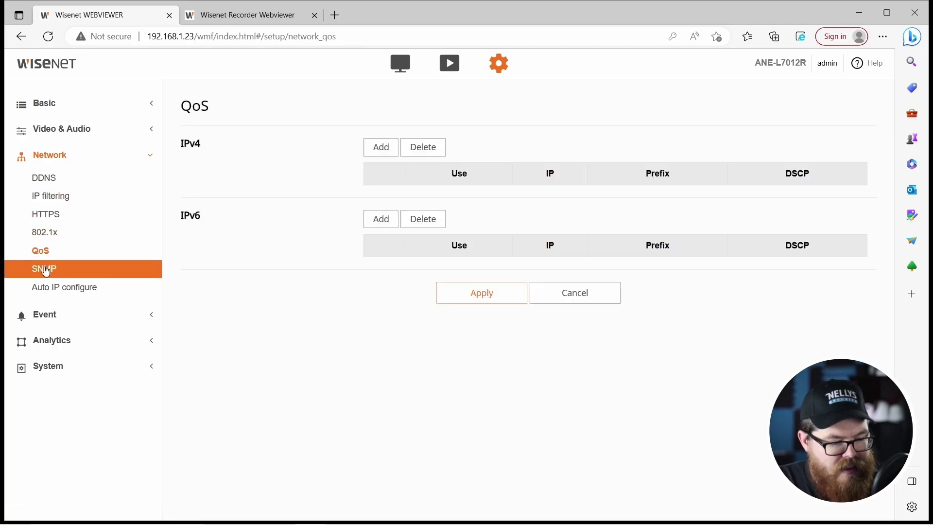
click(44, 268)
click(49, 287)
- Return to DDNS, then bring up the Event setup list
click(45, 178)
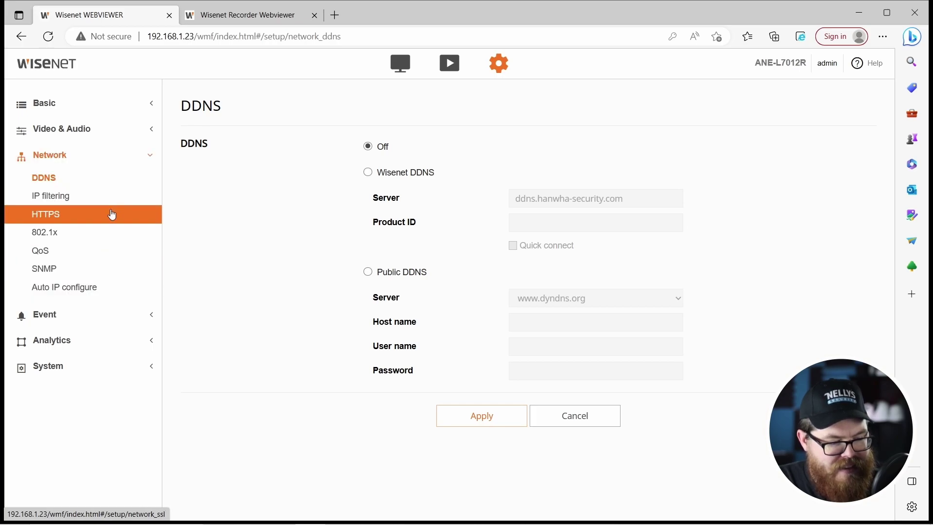
click(112, 316)
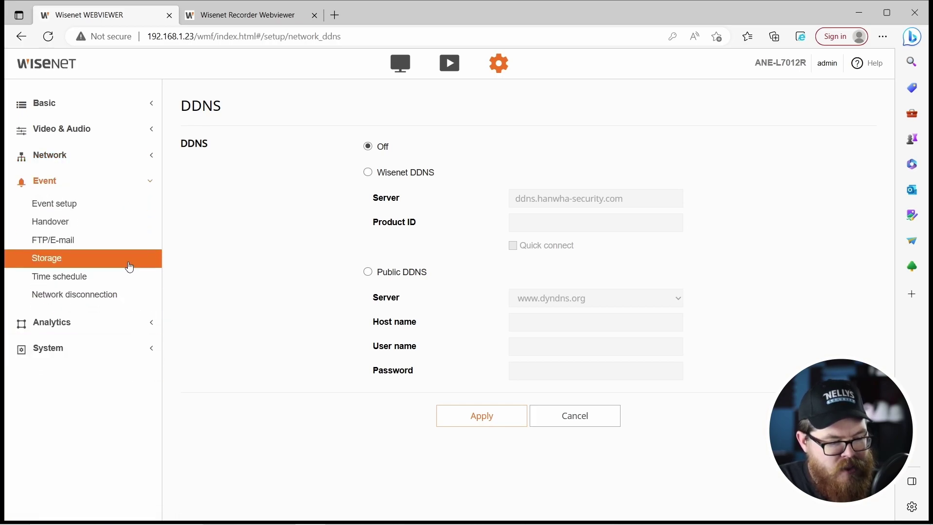
click(118, 213)
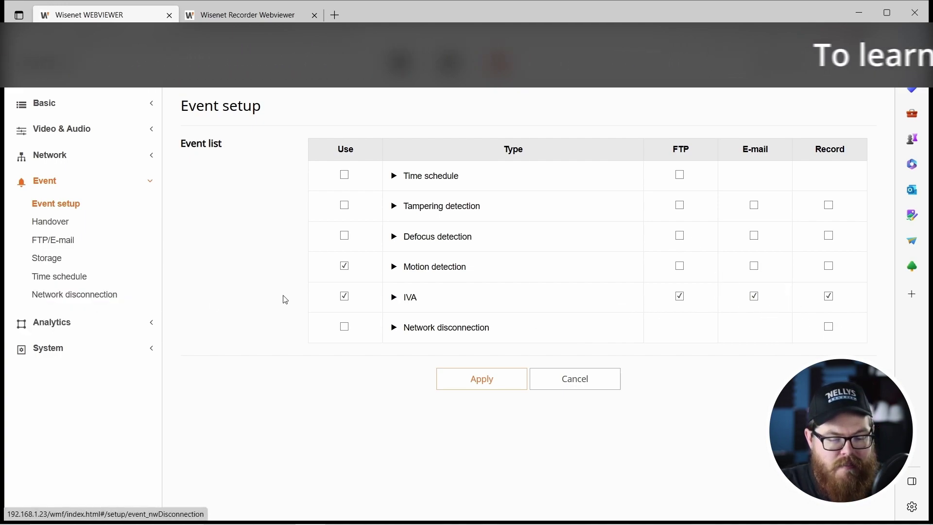
- Turn off IVA's E-mail action, keeping FTP and Record, apply, and return to Event setup
click(411, 298)
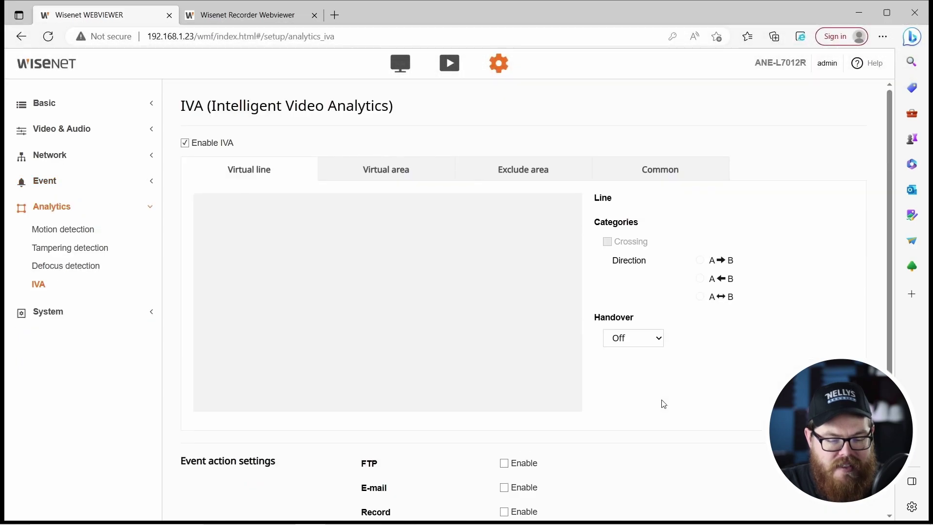
scroll(399, 288, down, 3)
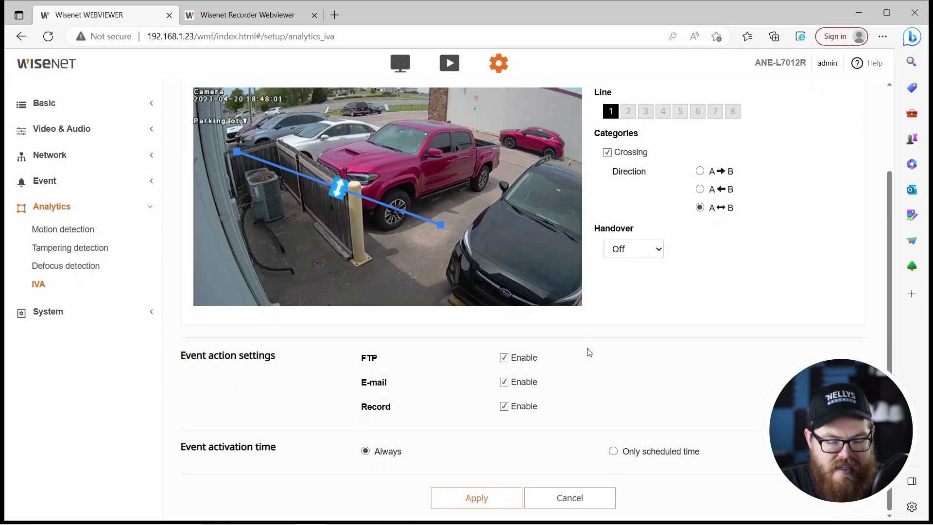
click(528, 389)
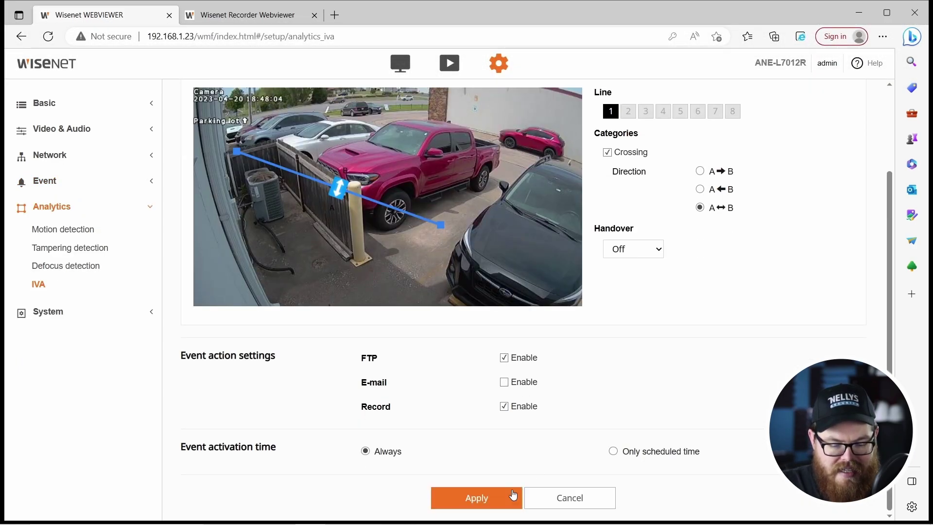
click(511, 498)
click(419, 320)
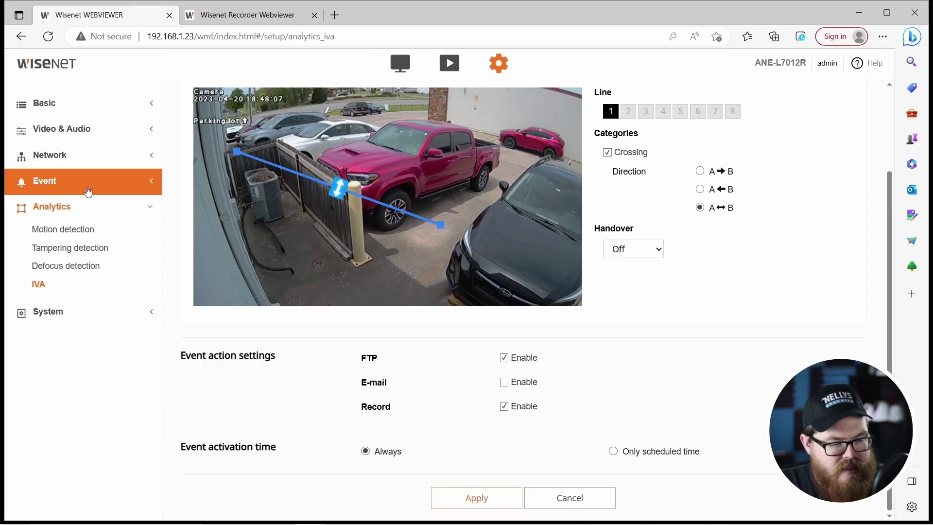
click(141, 182)
click(83, 205)
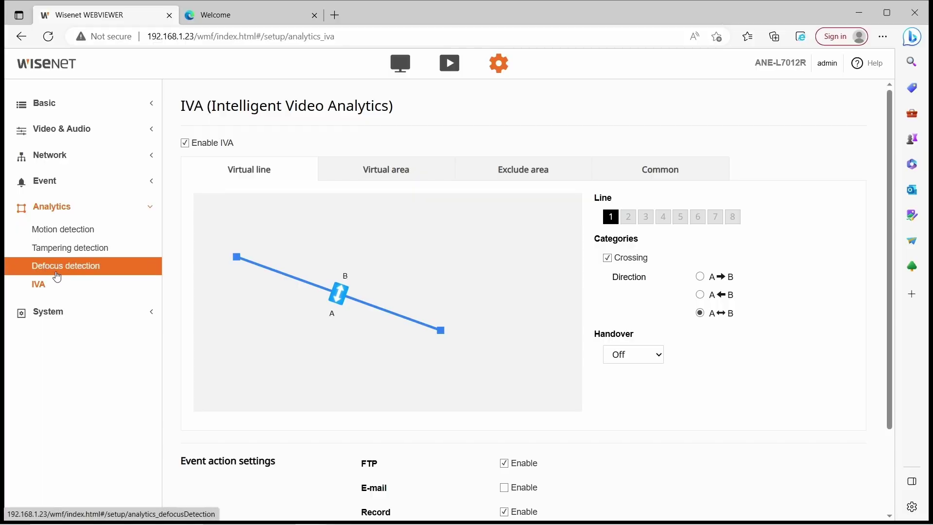
- Show ANE-L7012R Product information and highlight its Location, Device name, Description and Memo fields
click(68, 311)
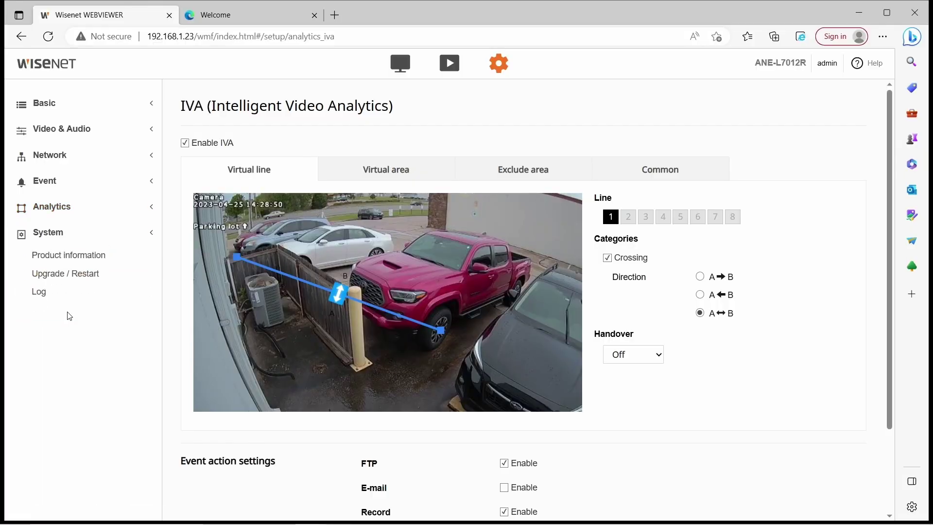
click(74, 256)
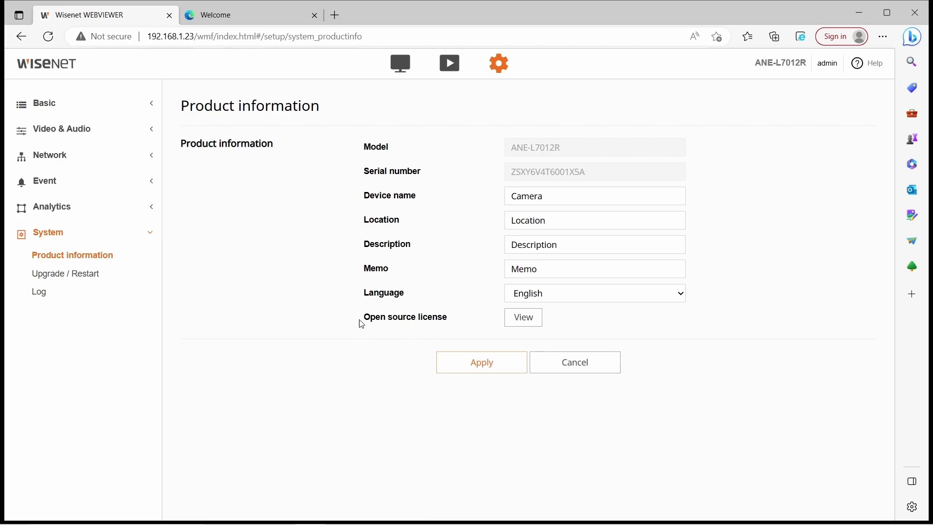
double_click(538, 220)
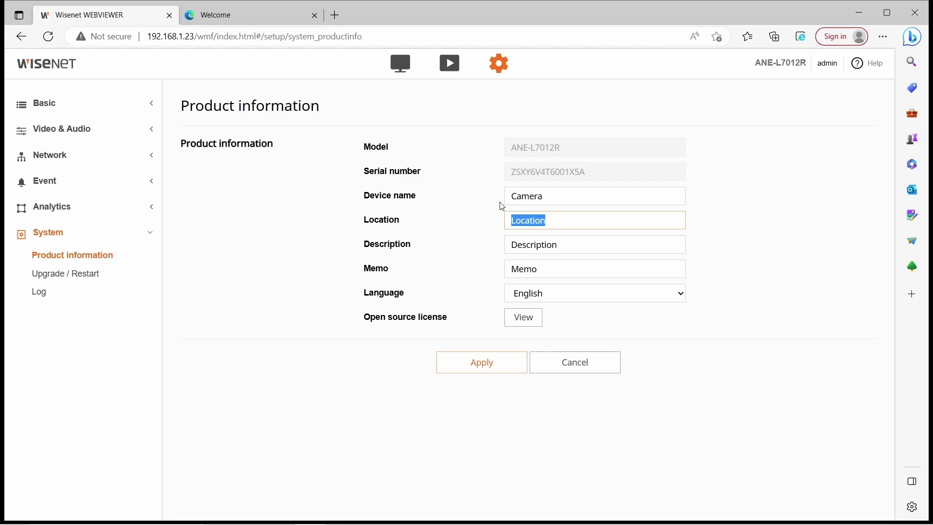
double_click(523, 195)
double_click(543, 242)
double_click(540, 221)
double_click(573, 244)
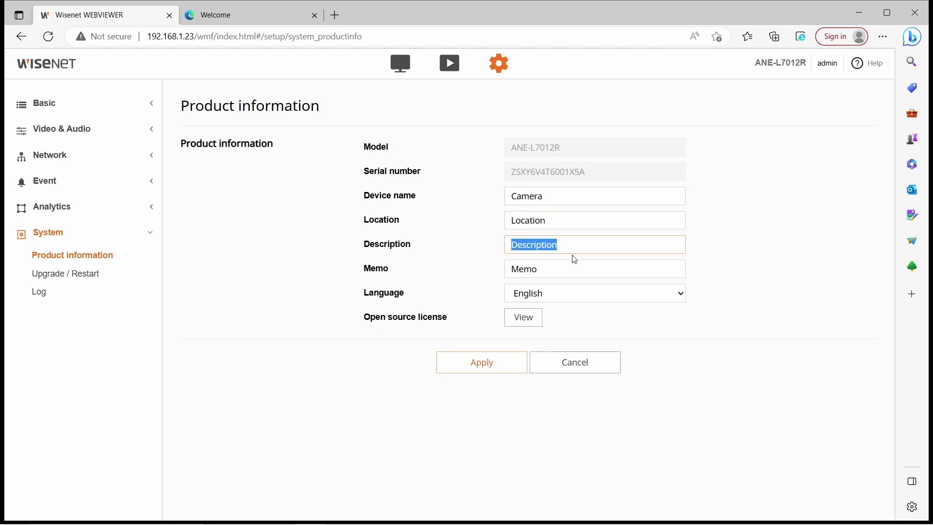
double_click(554, 271)
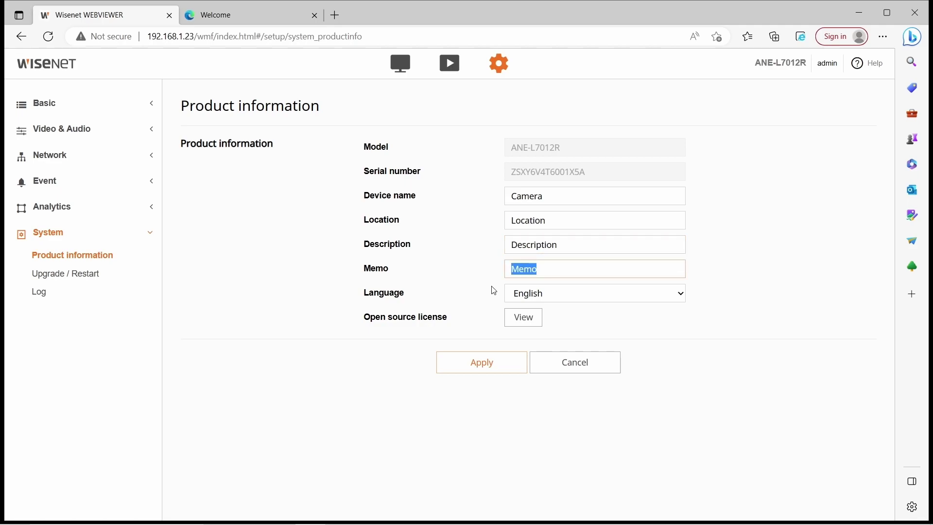
click(372, 325)
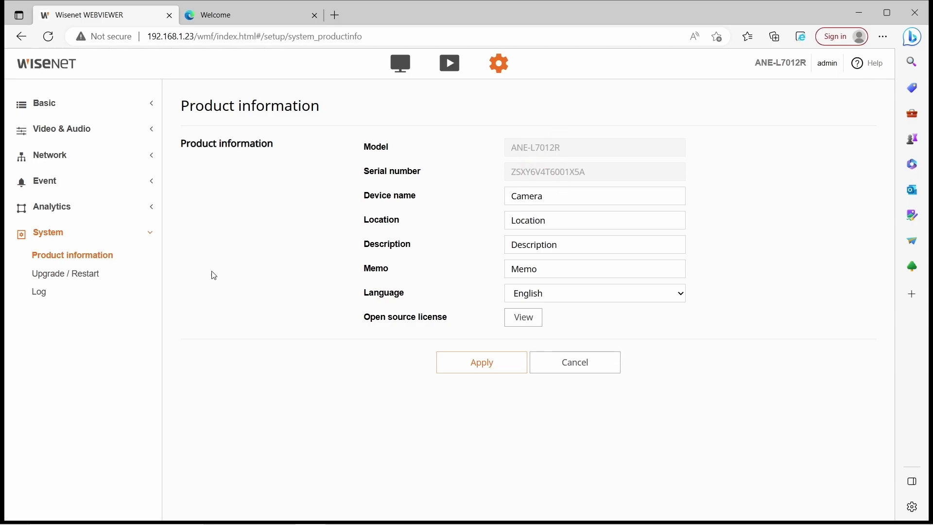
- Scroll through the System Access log, then return to Upgrade / Restart showing version 1.41.01
click(112, 281)
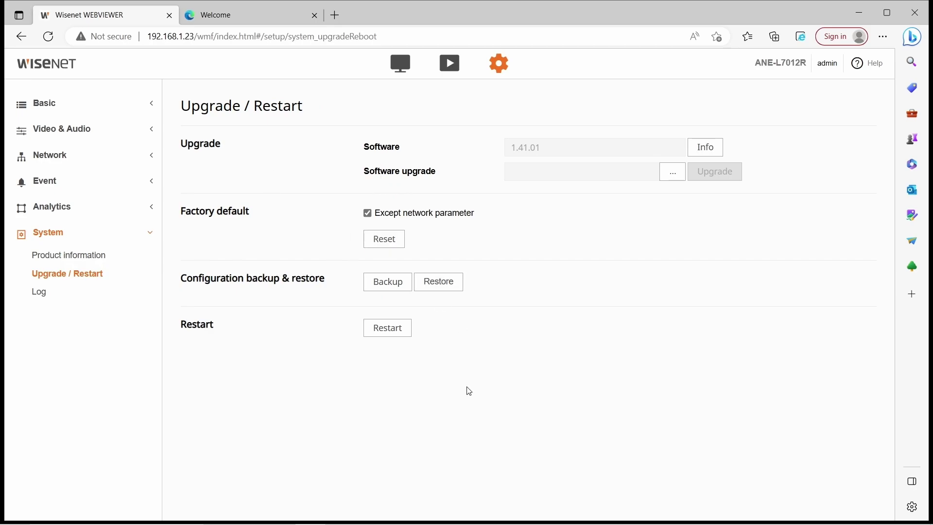
click(58, 292)
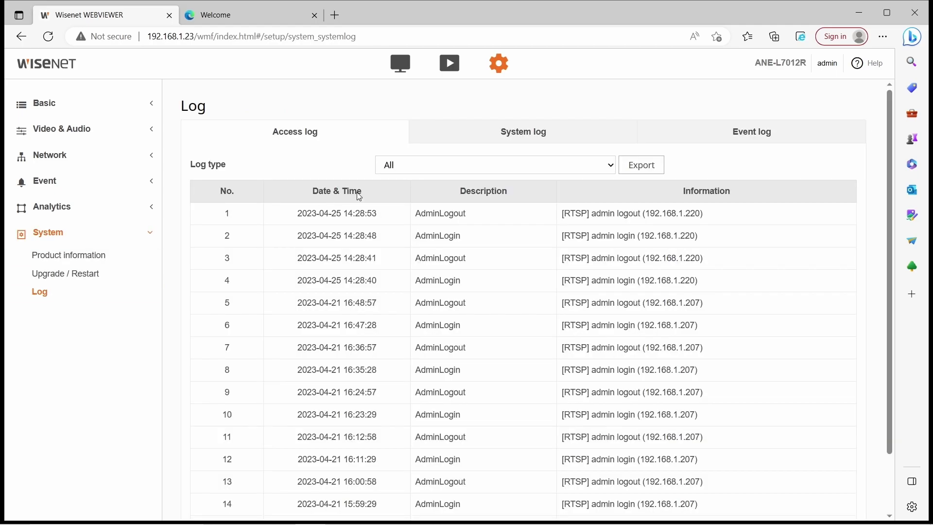
scroll(362, 249, down, 2)
scroll(441, 380, up, 2)
click(58, 273)
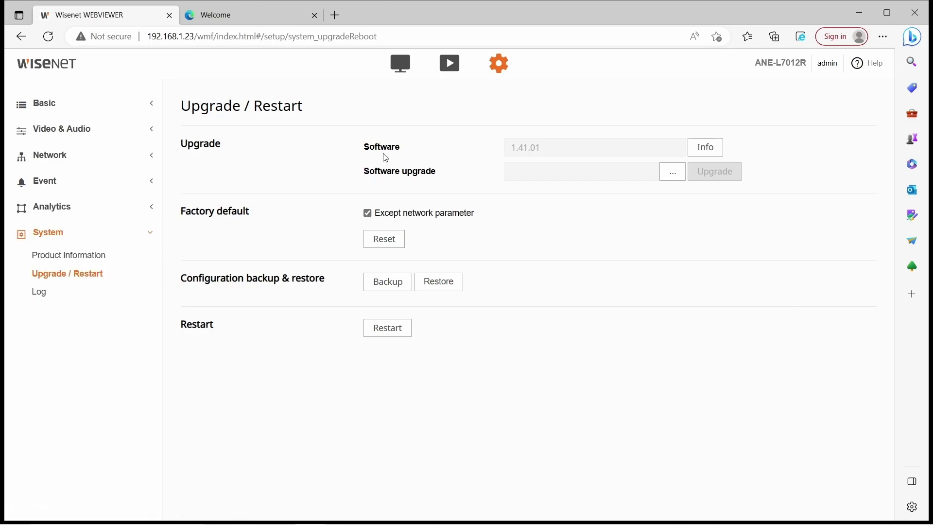
- Expand and collapse Network, then browse for a firmware file for Software upgrade
click(114, 163)
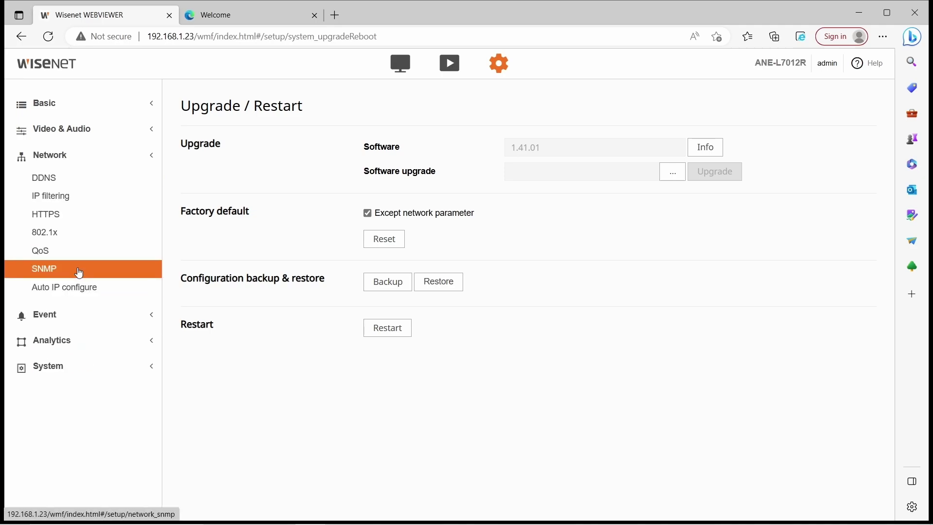
click(141, 154)
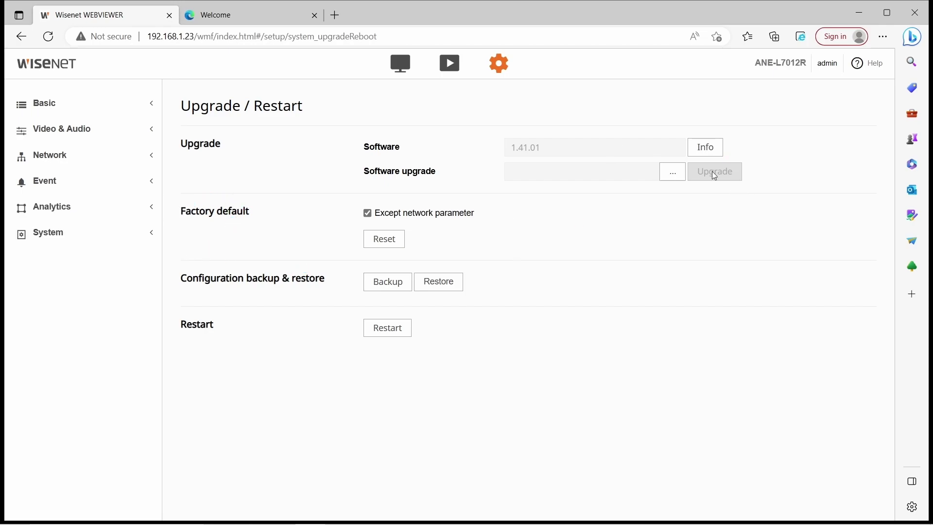
click(674, 175)
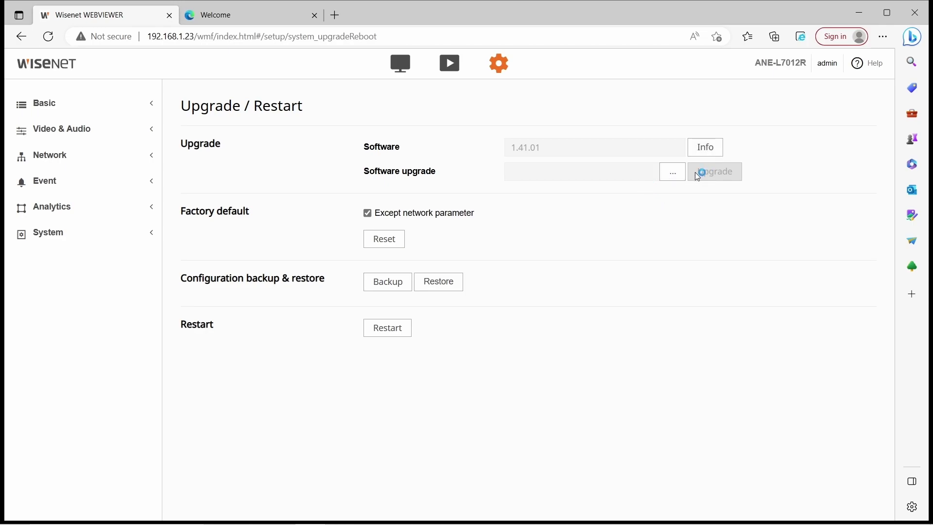